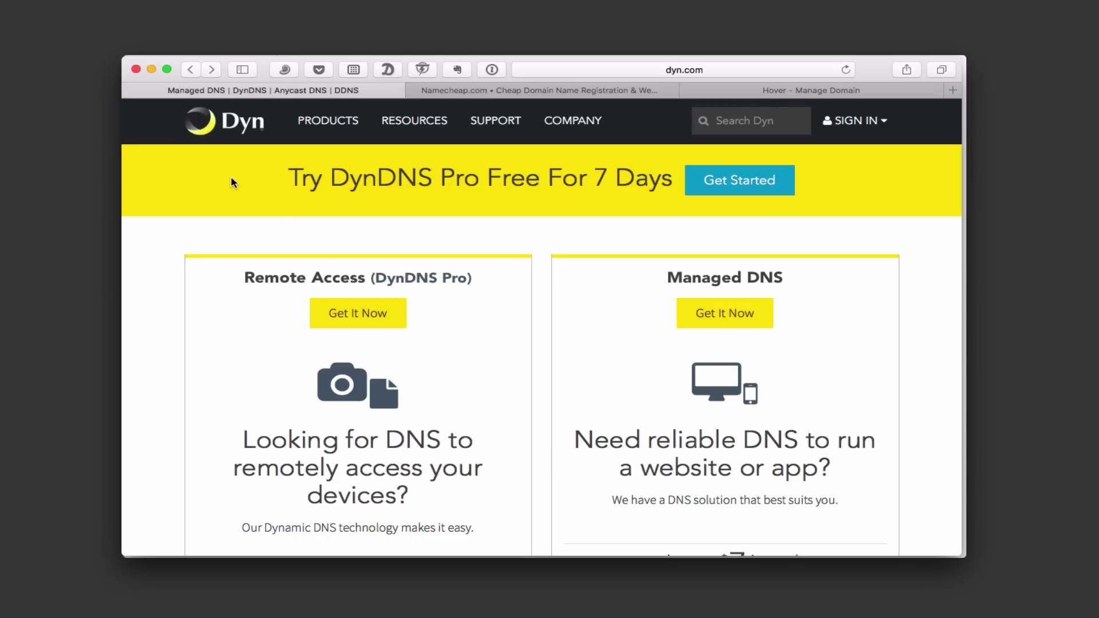
scroll(226, 307, "down", 3)
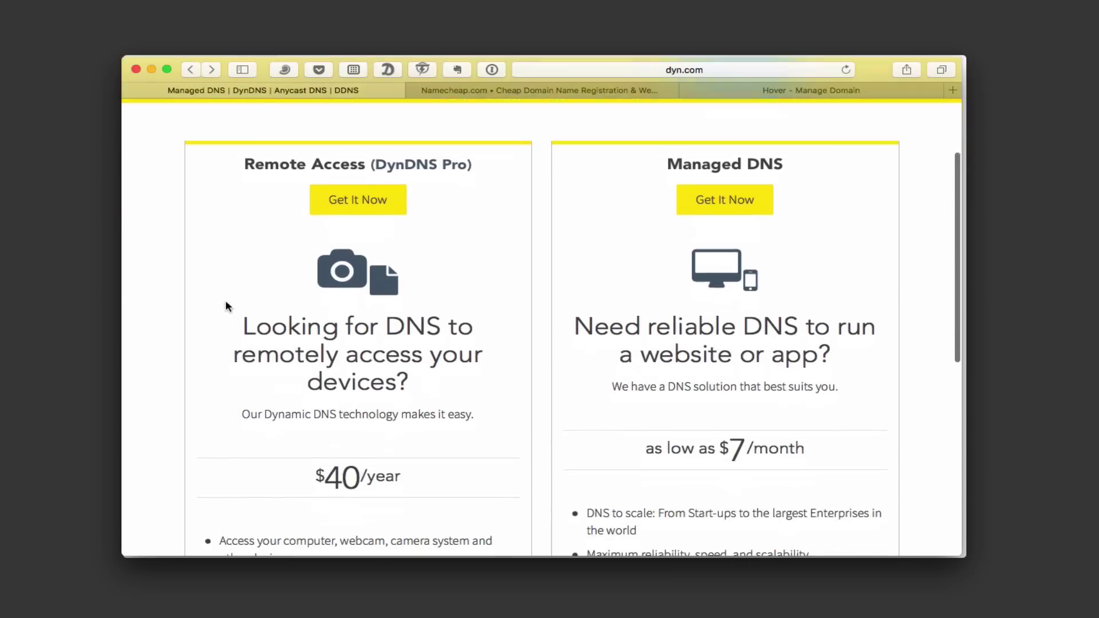
scroll(239, 401, "up", 3)
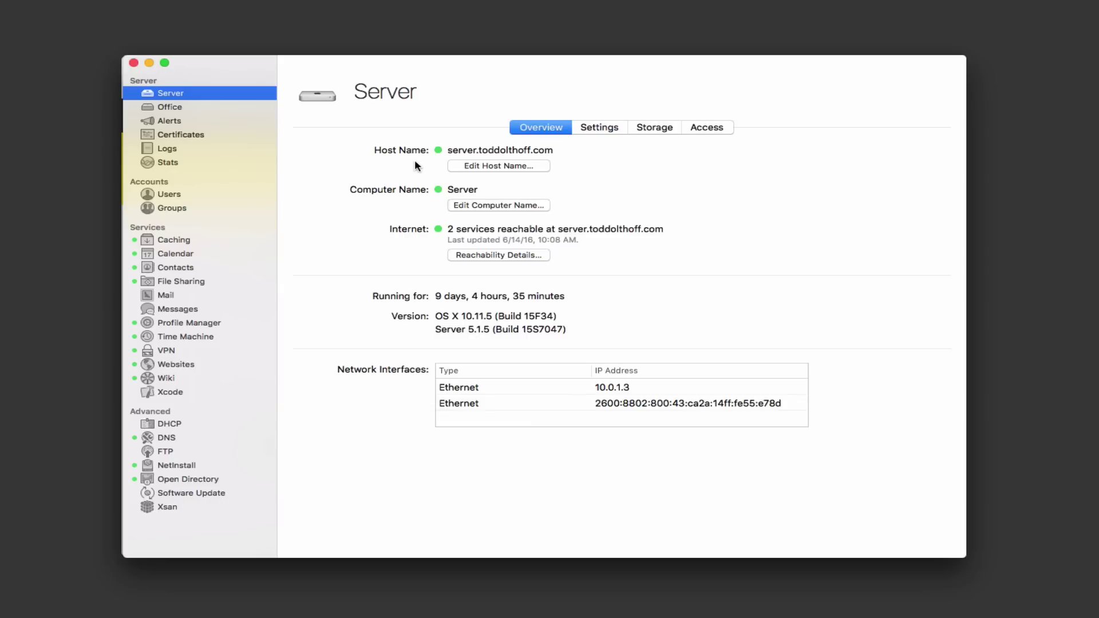
Review the server's host name setup with Internet access up to the computer and host name entry, and cancel without changes
left_click(501, 167)
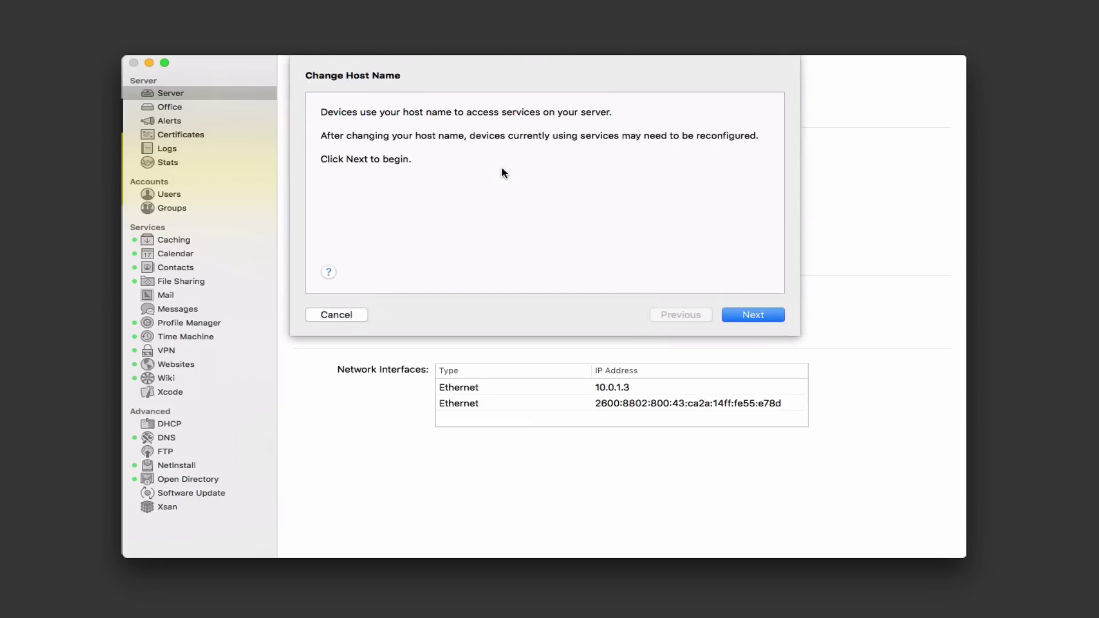
left_click(752, 315)
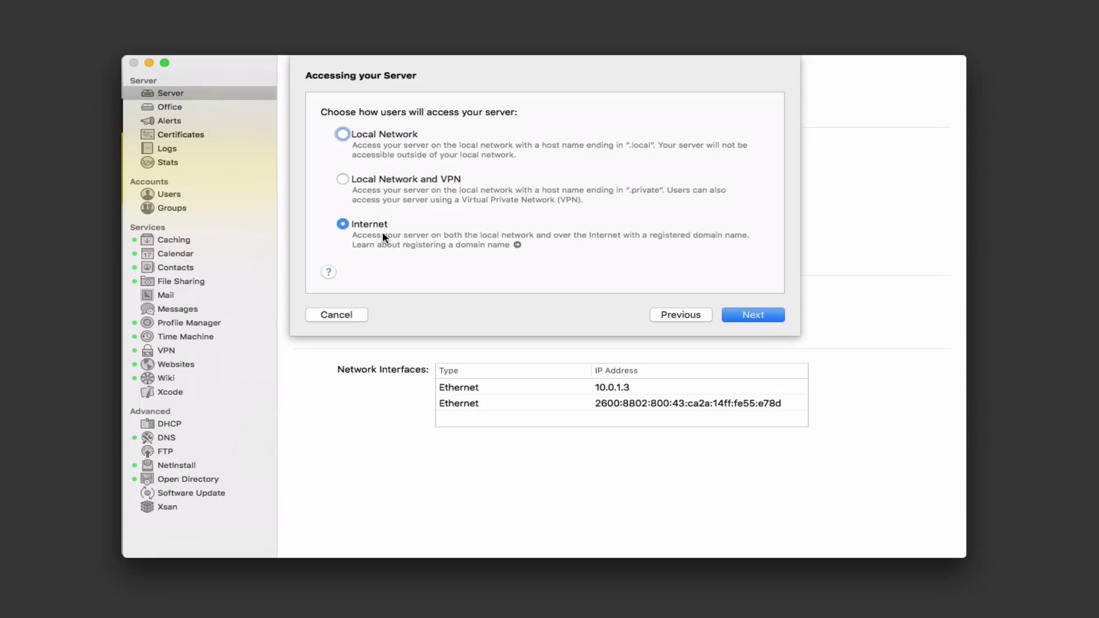
left_click(749, 316)
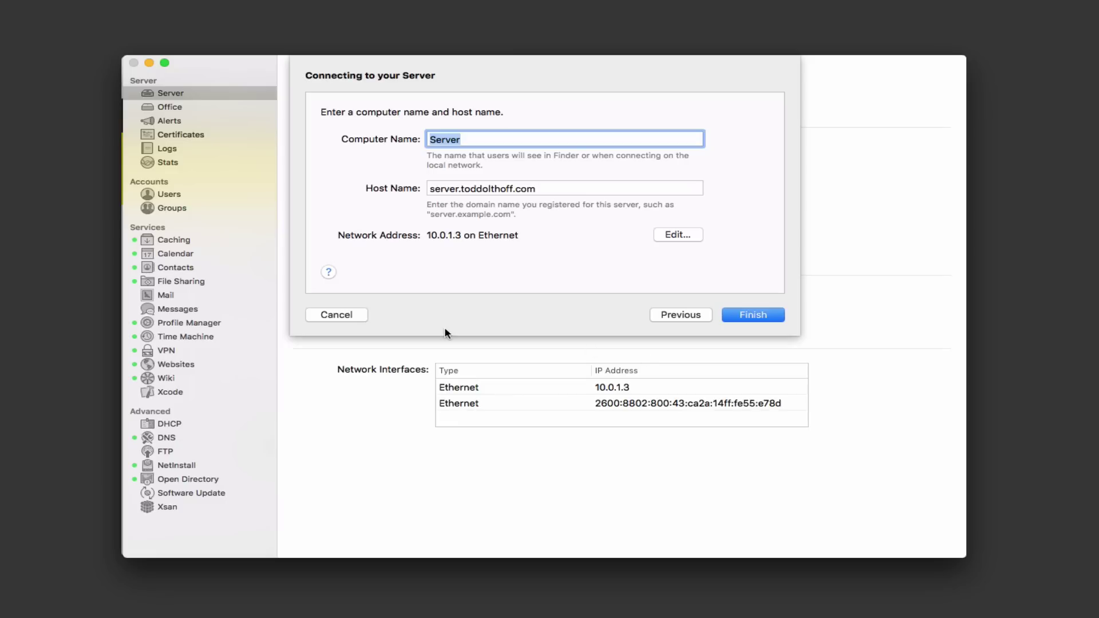
left_click(346, 316)
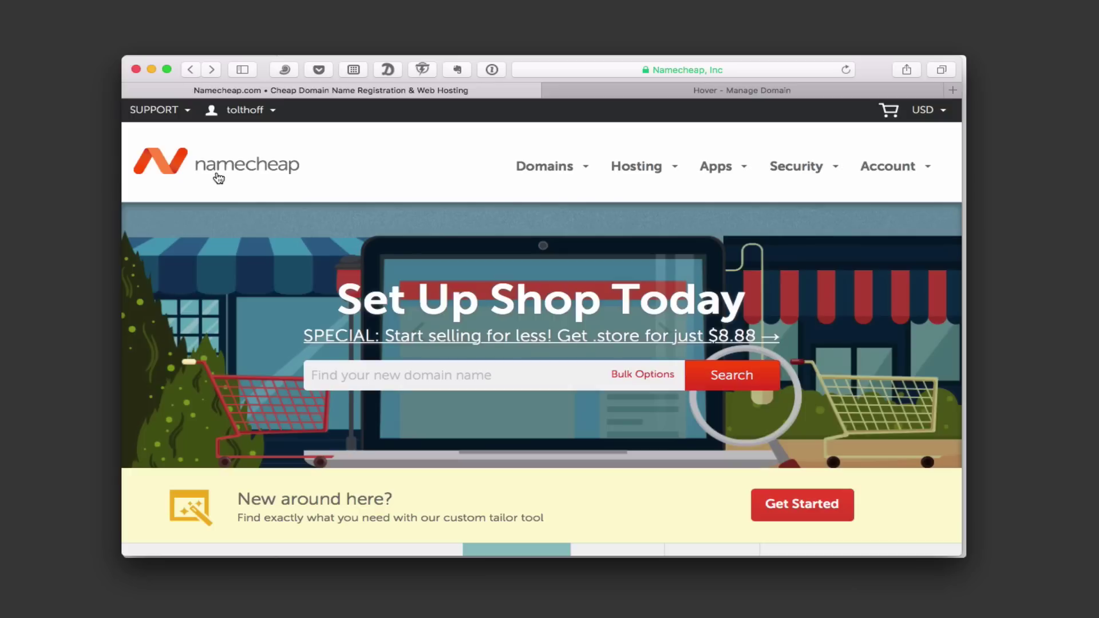
Open Namecheap's FreeDNS page
mouse_move(522, 166)
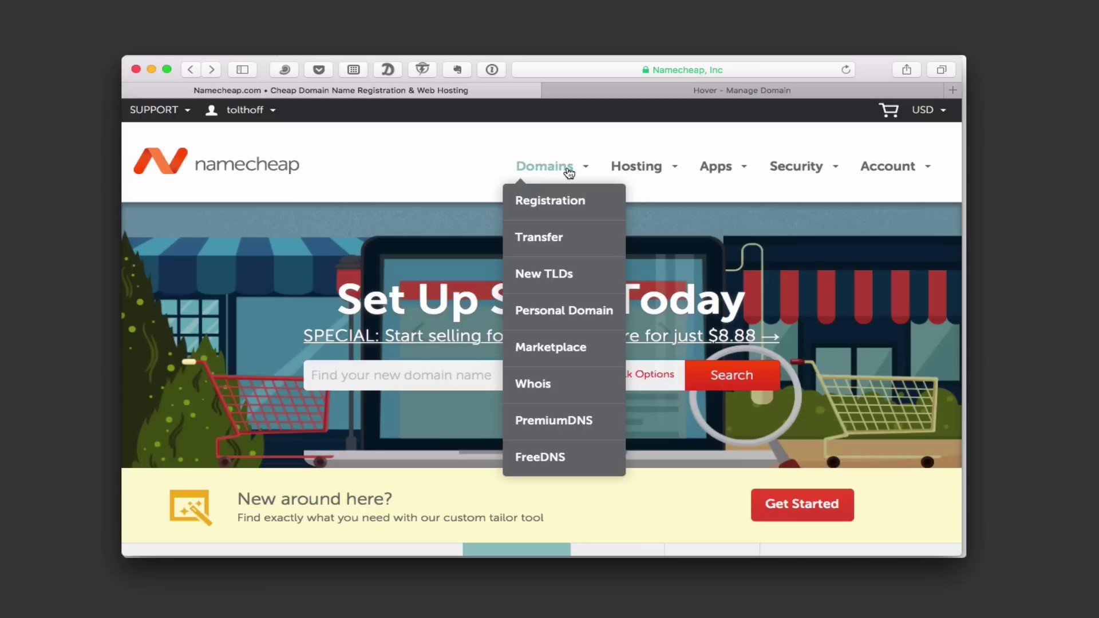
left_click(547, 458)
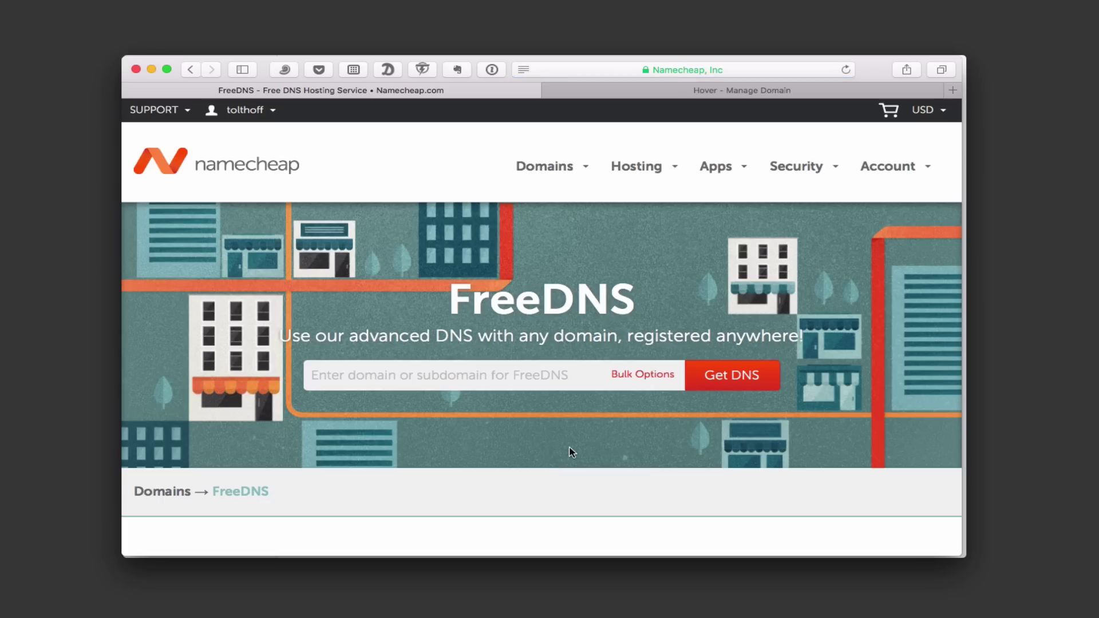
Read through the FreeDNS page, covering what the service is, its supported DNS services and its use as a backup
scroll(572, 452, "down", 5)
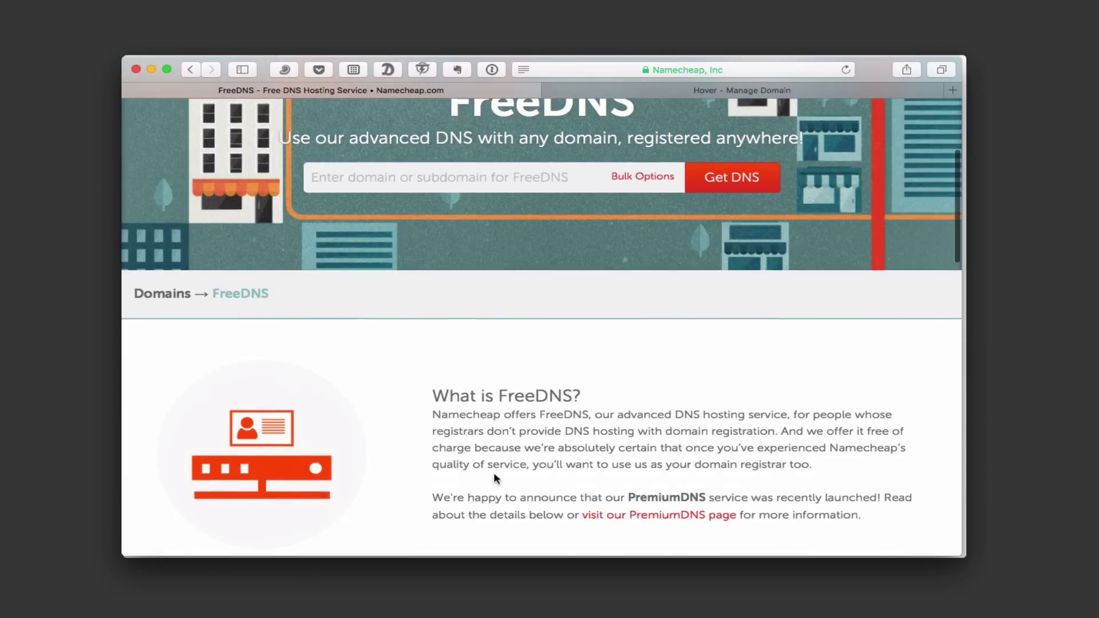
scroll(496, 477, "down", 3)
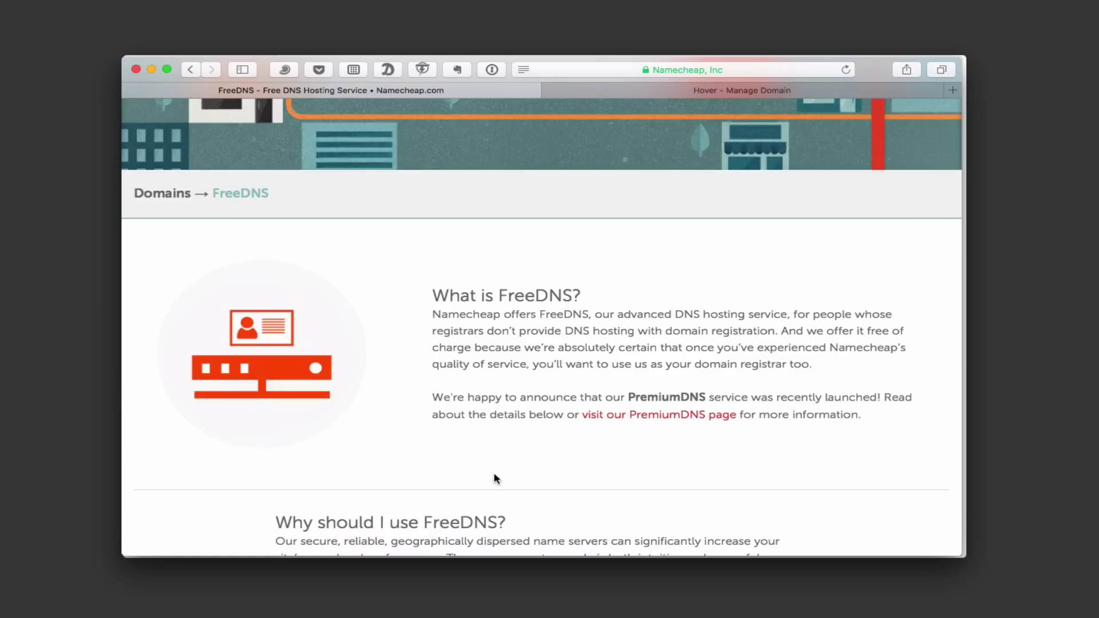
scroll(496, 478, "down", 5)
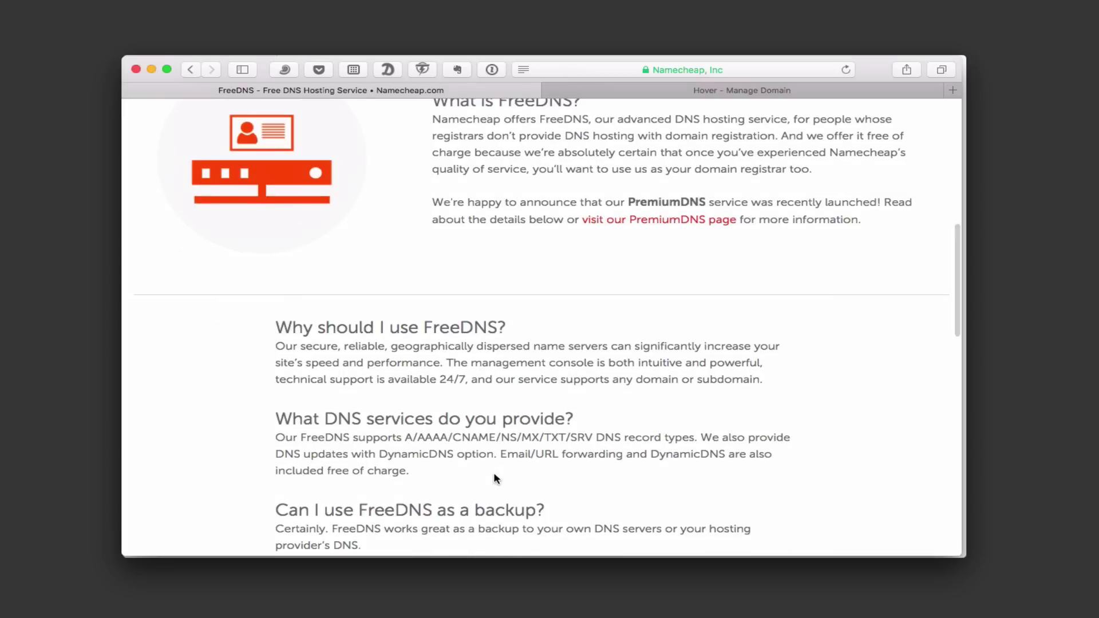
scroll(496, 478, "down", 2)
scroll(495, 479, "up", 10)
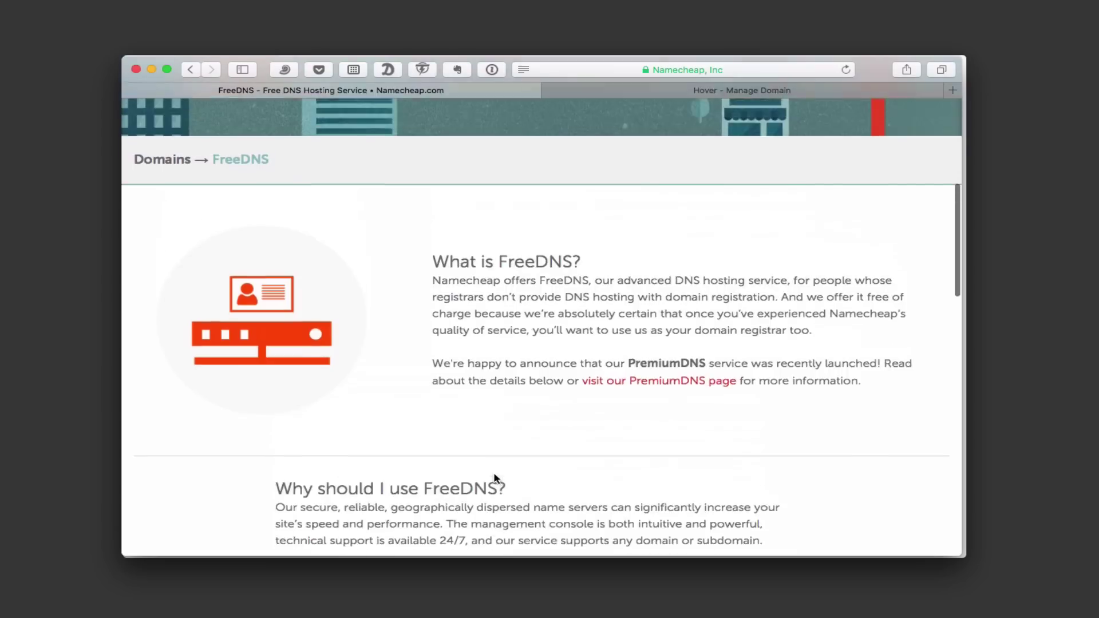
scroll(495, 474, "down", 10)
scroll(493, 472, "down", 5)
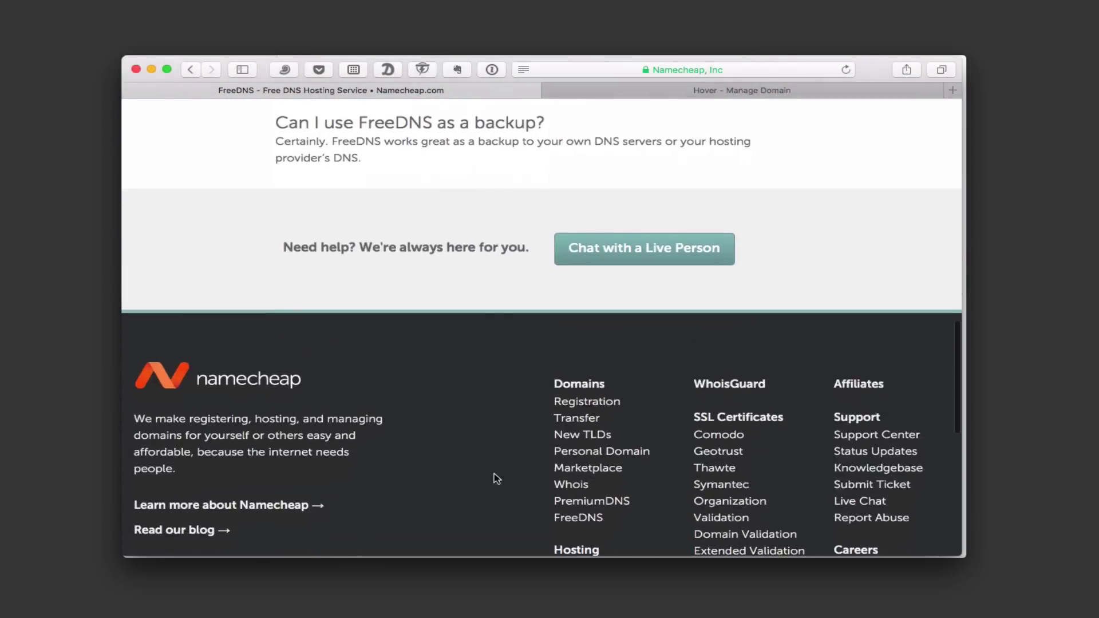
scroll(496, 478, "up", 15)
scroll(496, 478, "up", 2)
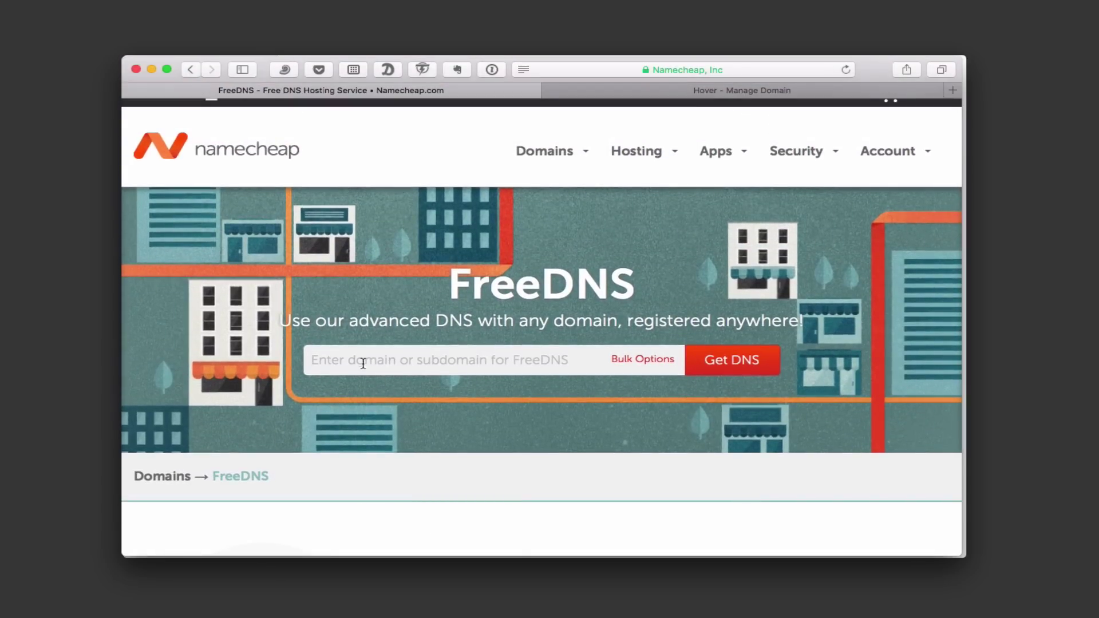
Request FreeDNS hosting for the domain macscreencaster.com
left_click(393, 364)
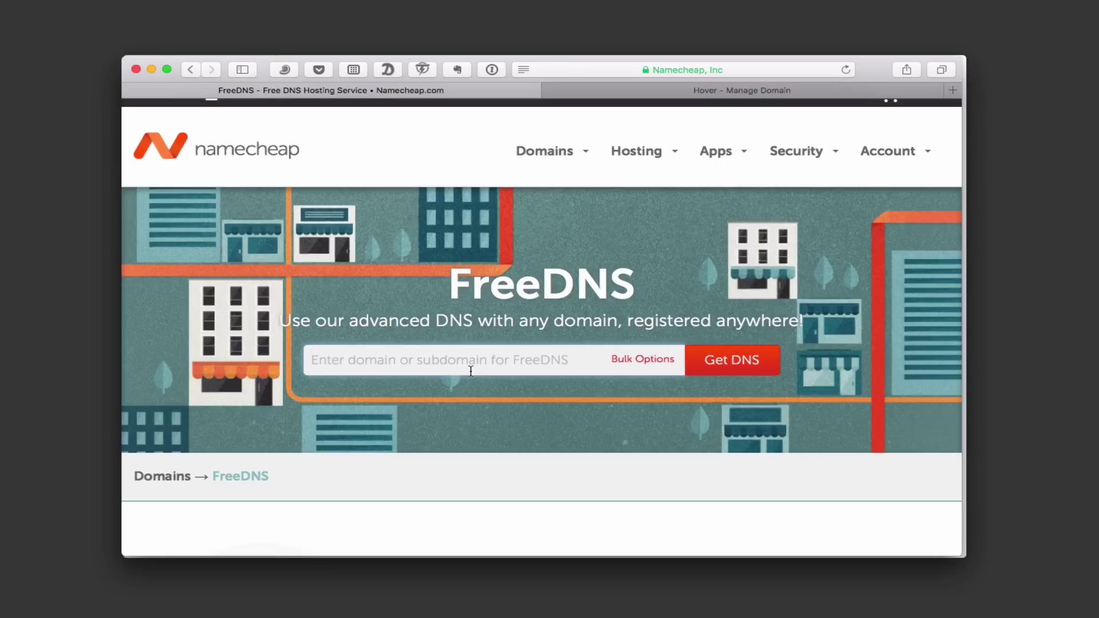
type("macsr")
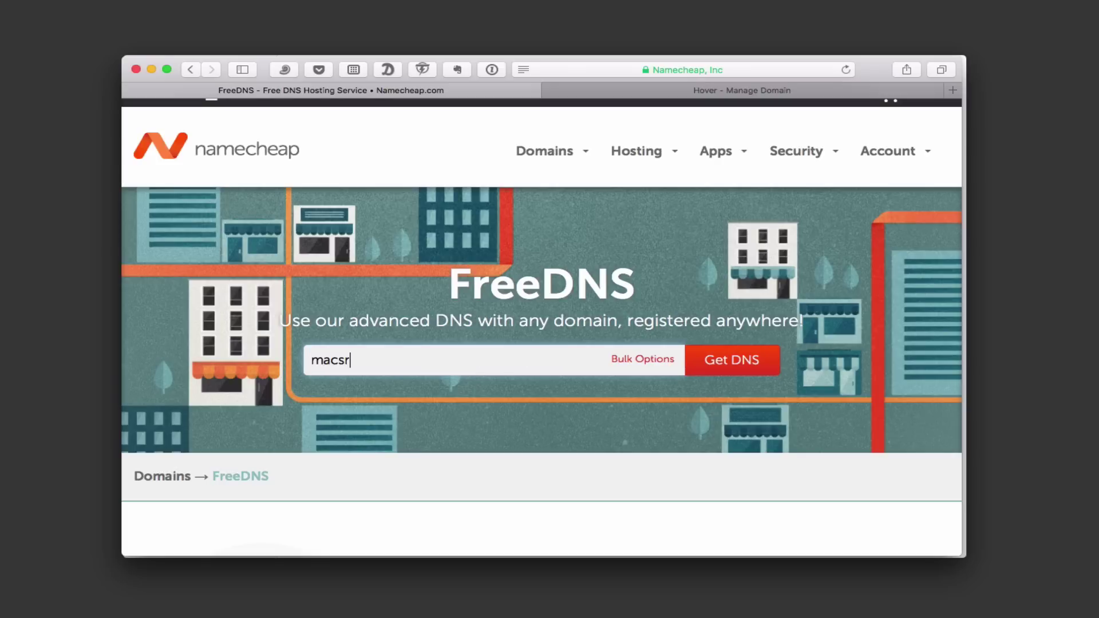
key("BackSpace")
type("creencaster.com")
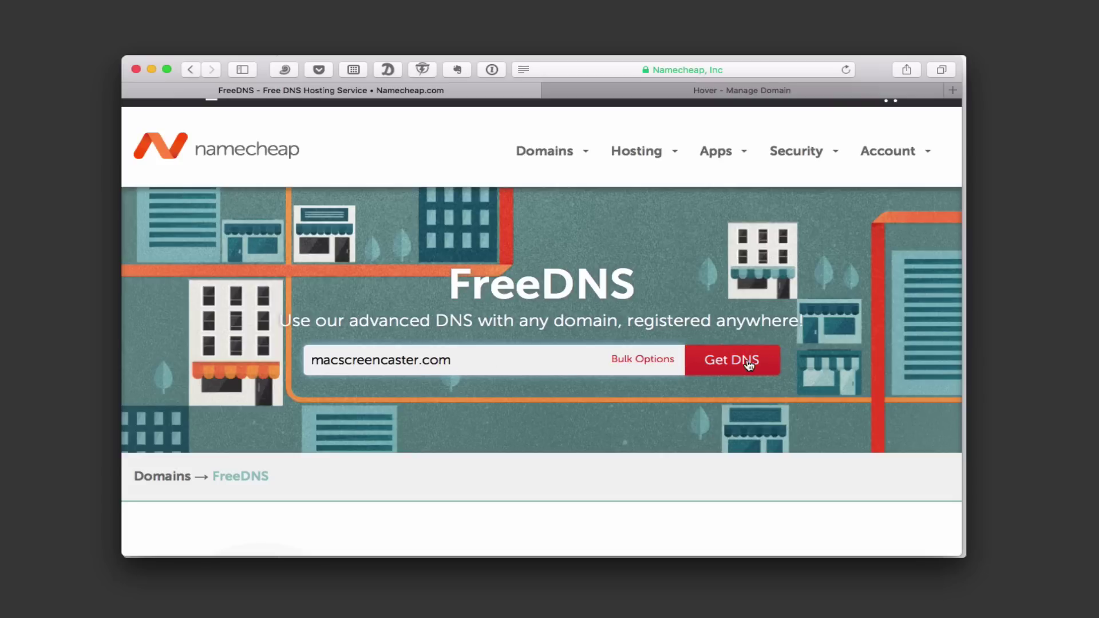
scroll(748, 365, "up", 1)
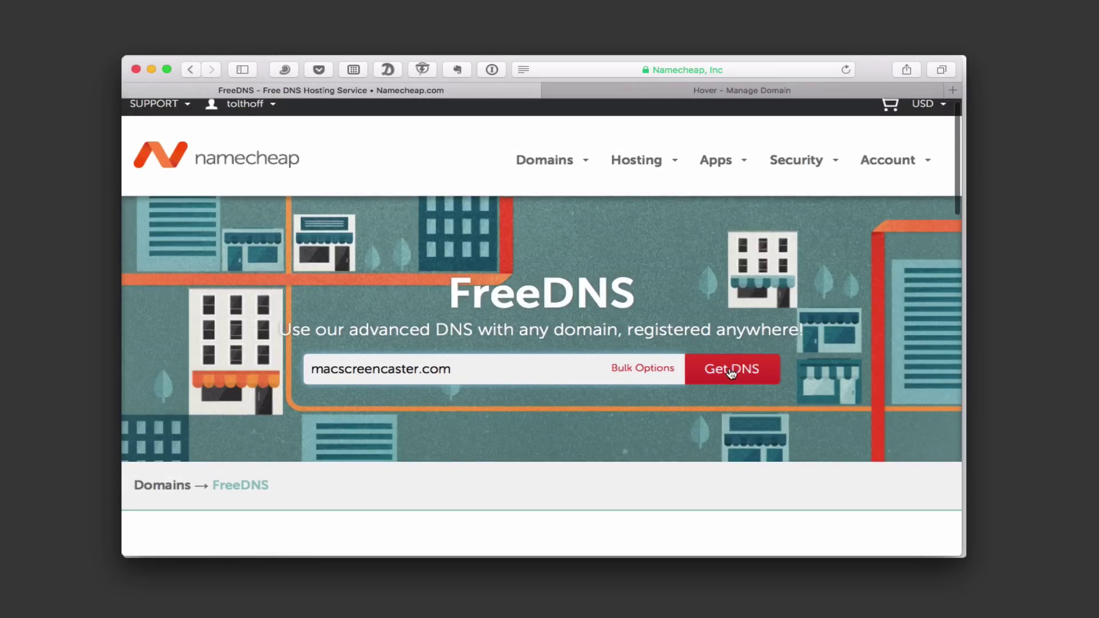
left_click(722, 373)
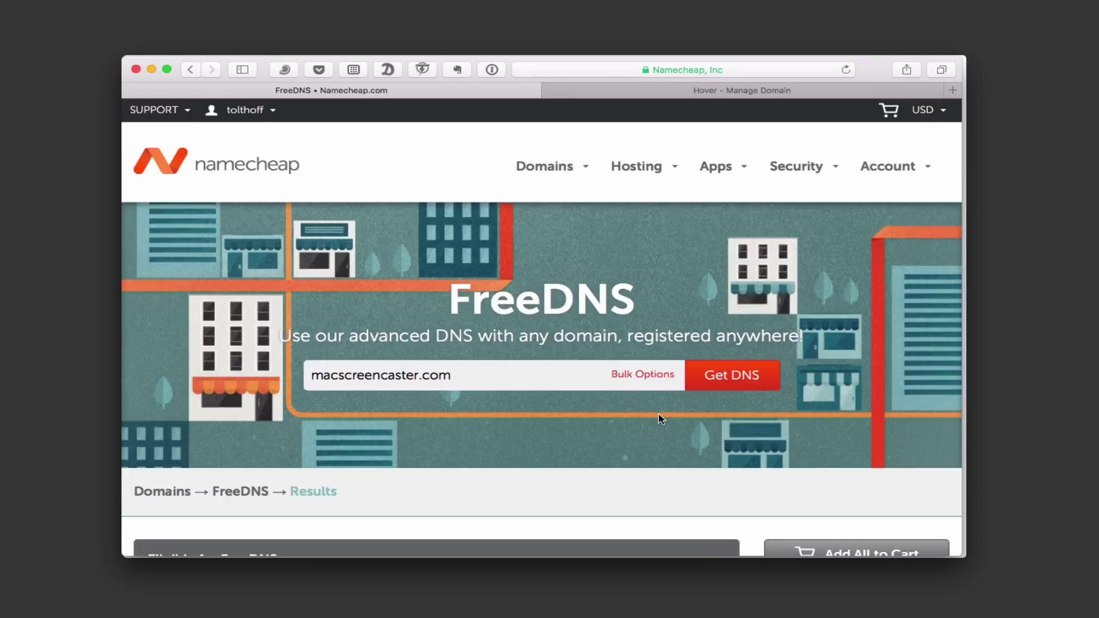
Add the free macscreencaster.com FreeDNS item to the cart and set up its DNS
scroll(658, 419, "down", 5)
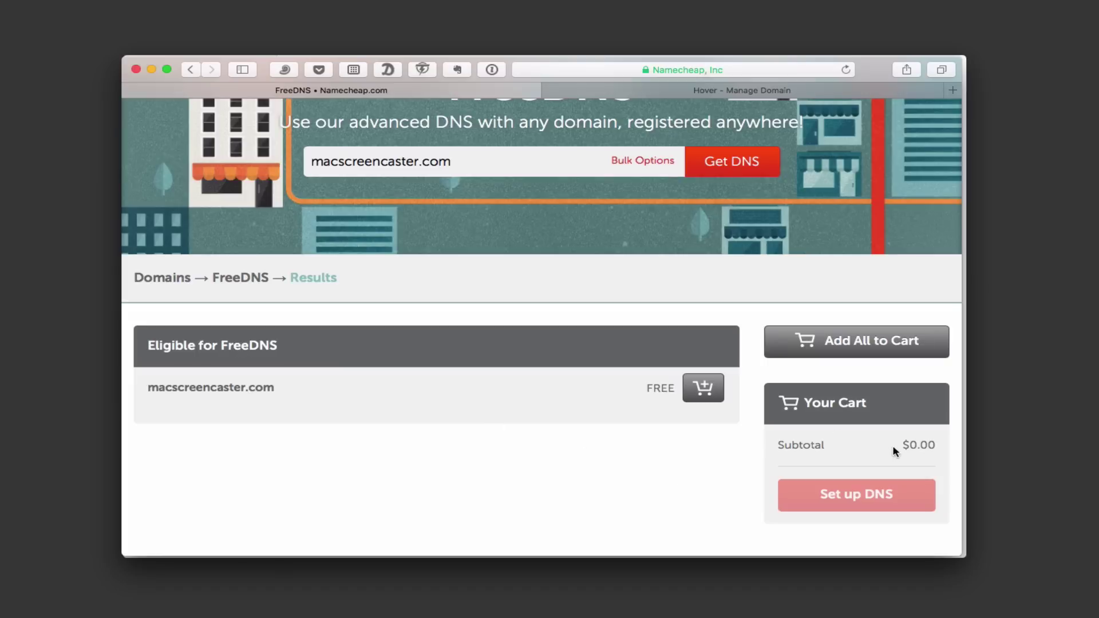
left_click(703, 394)
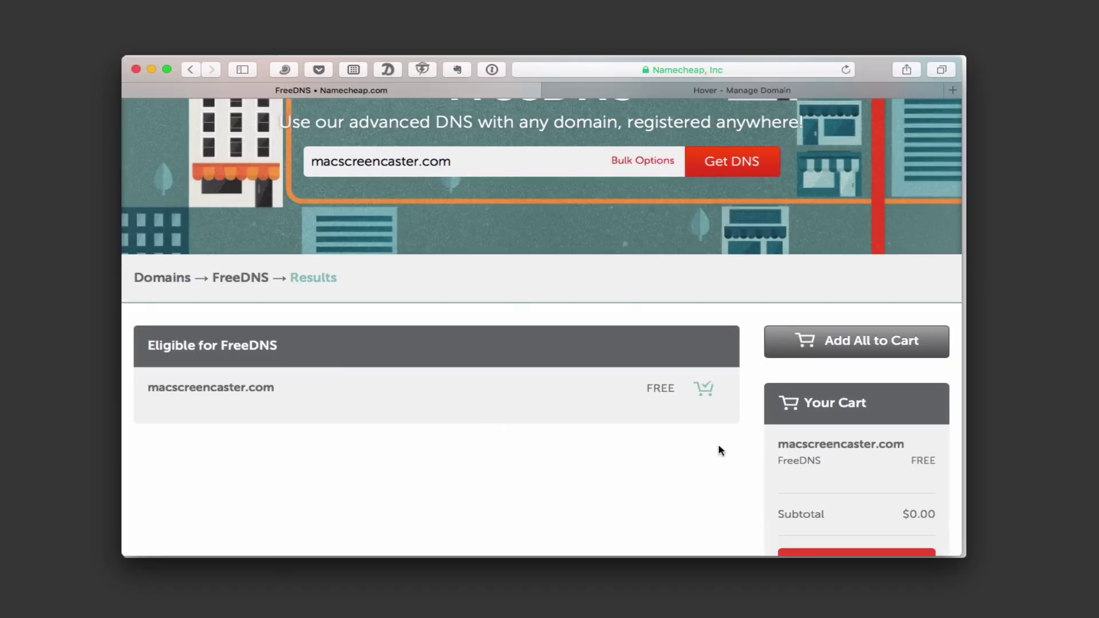
scroll(719, 449, "down", 3)
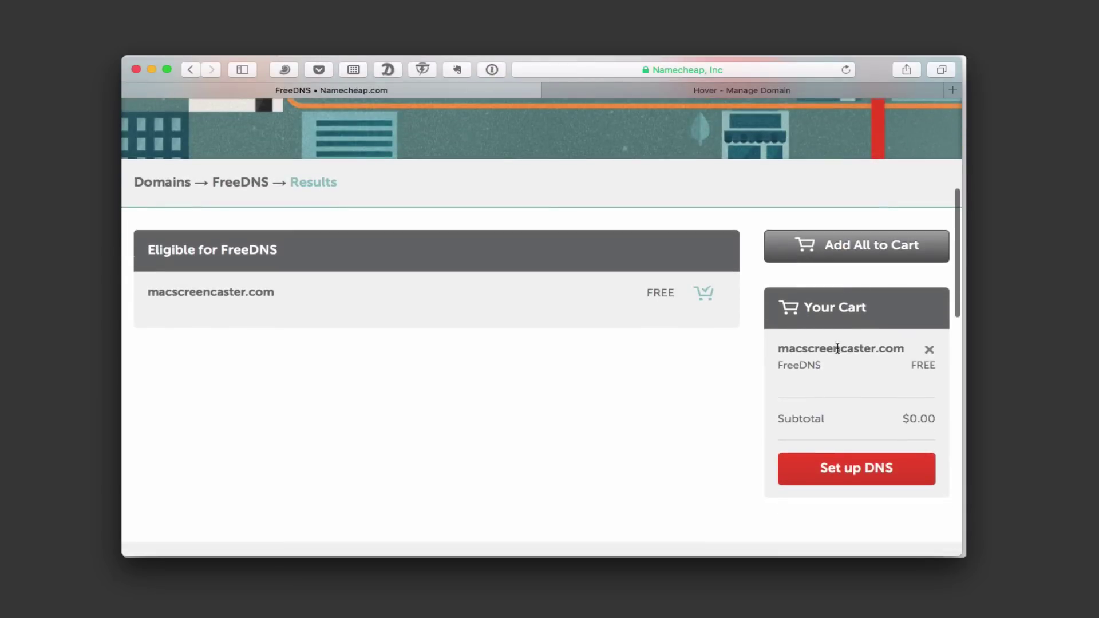
left_click(870, 471)
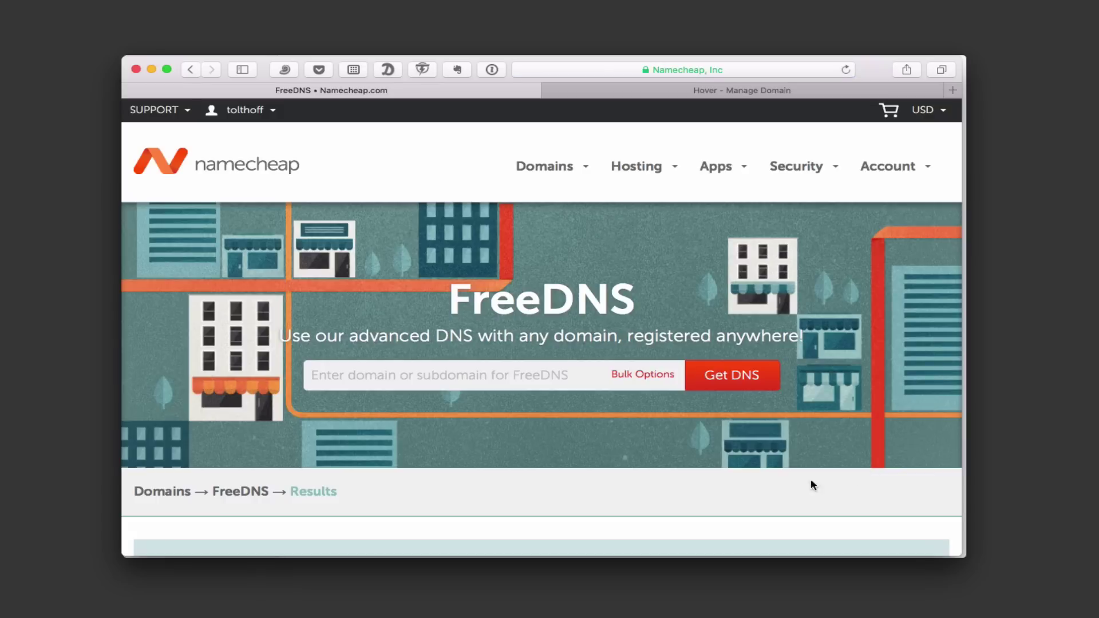
scroll(667, 491, "down", 5)
scroll(672, 493, "down", 1)
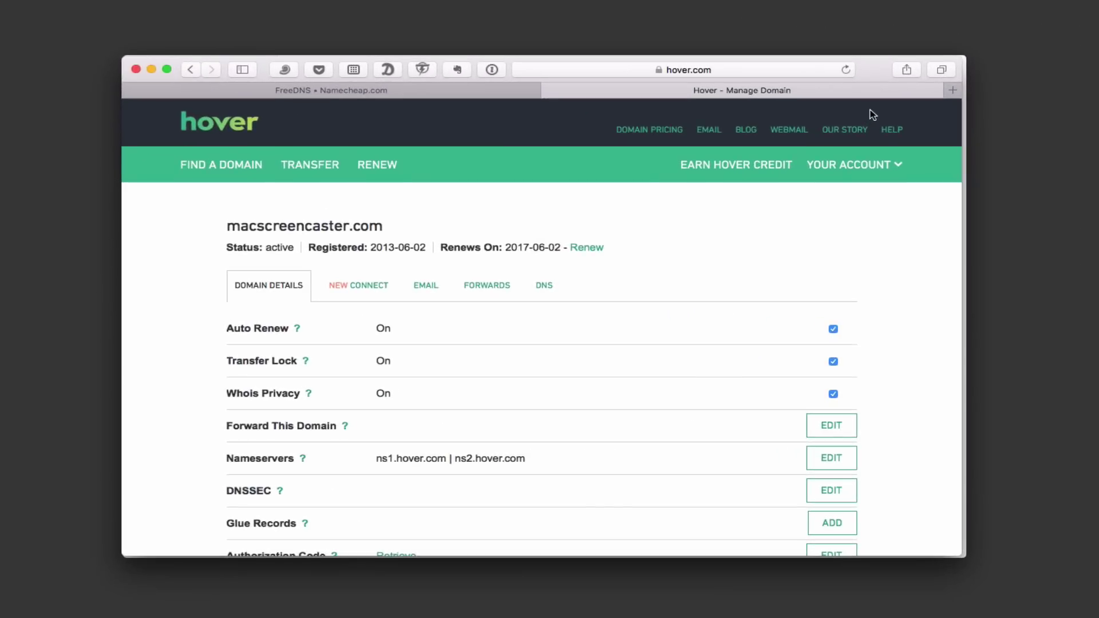
Add freedns1.registrar-servers.com as a nameserver for macscreencaster.com in the Hover domain details
mouse_move(805, 229)
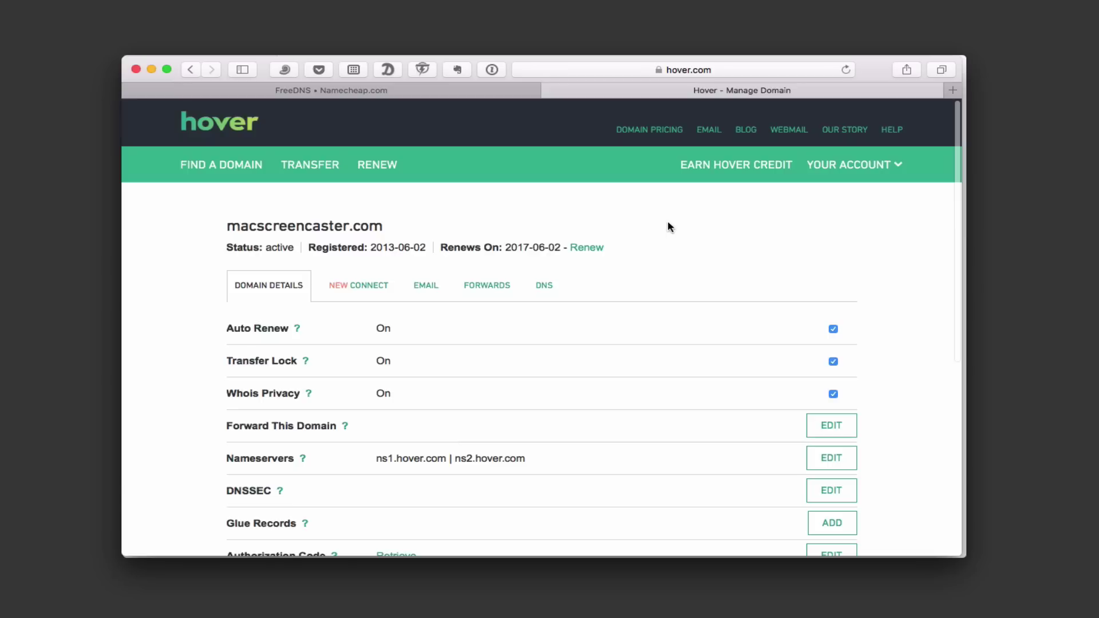
scroll(680, 246, "down", 3)
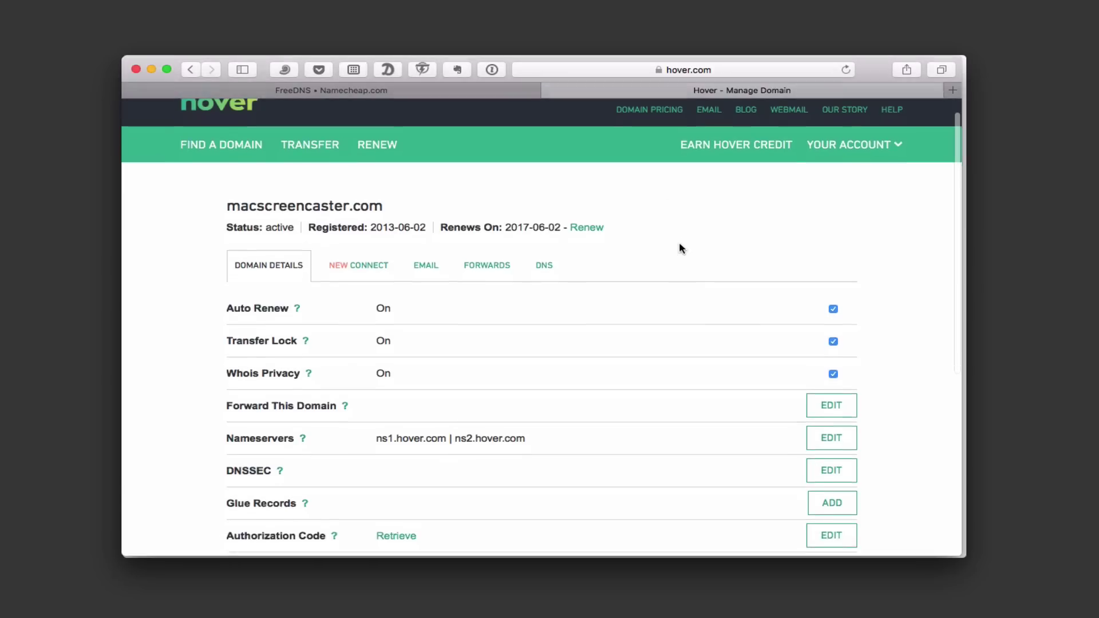
scroll(679, 247, "up", 1)
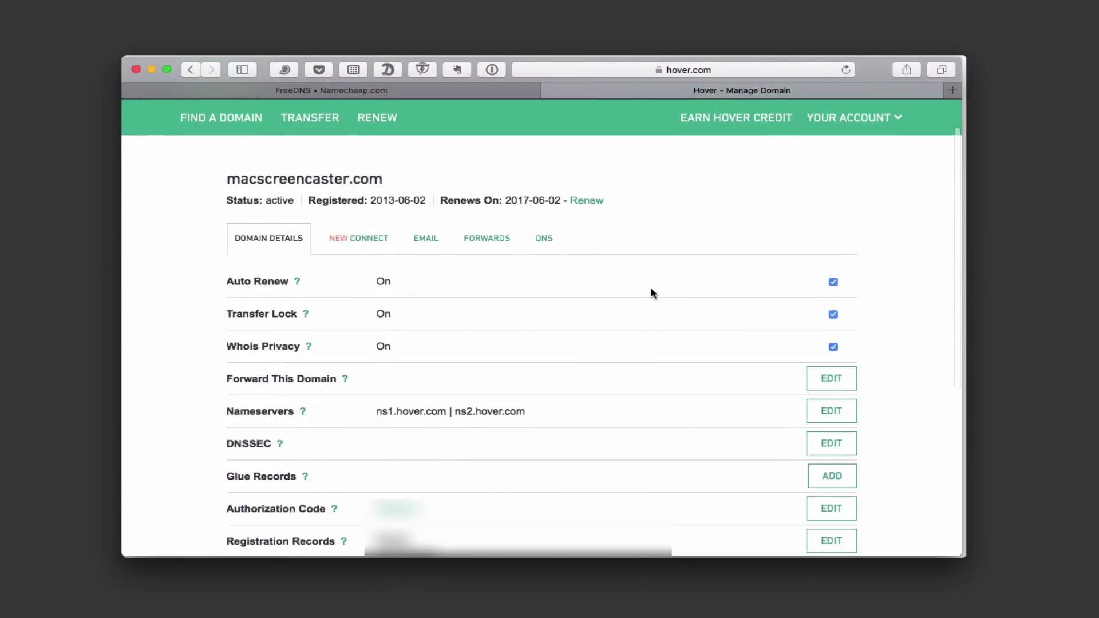
scroll(653, 293, "down", 2)
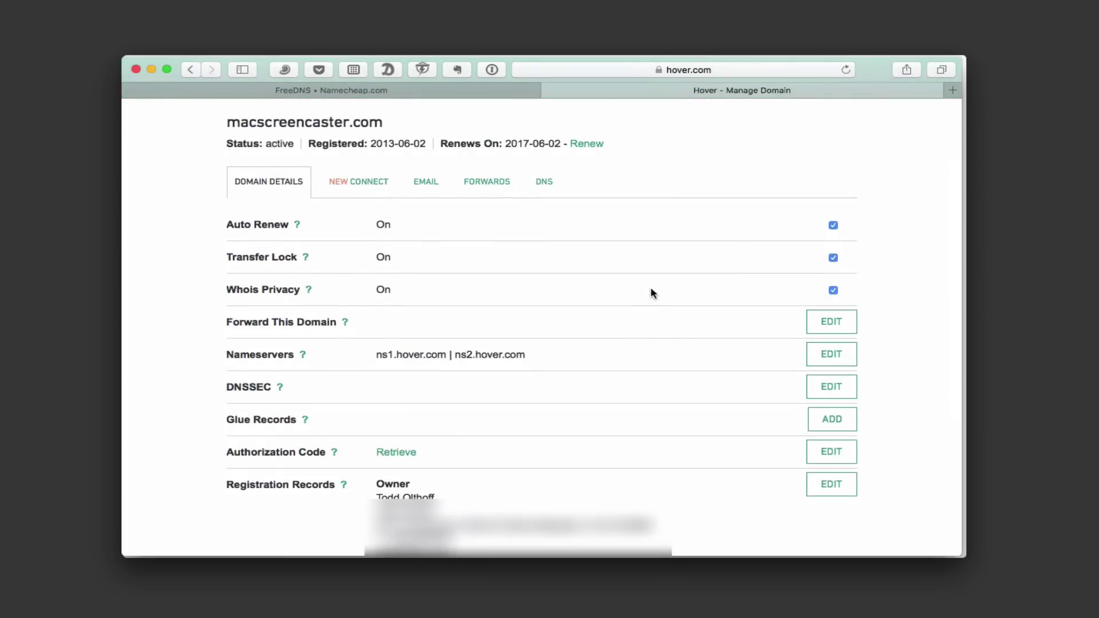
scroll(653, 293, "down", 1)
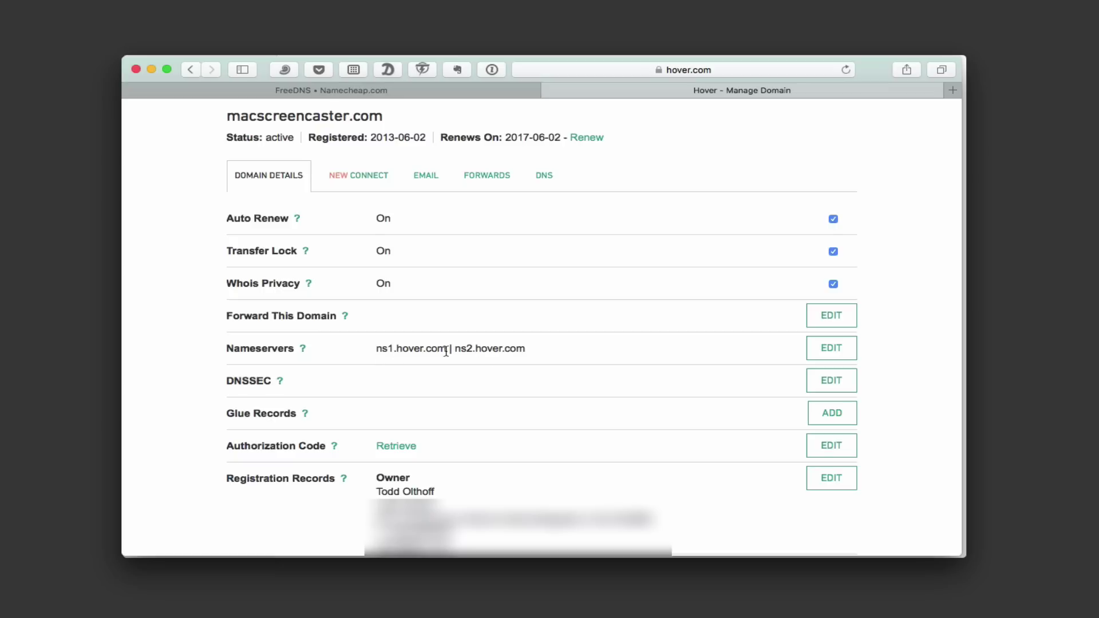
left_click(829, 351)
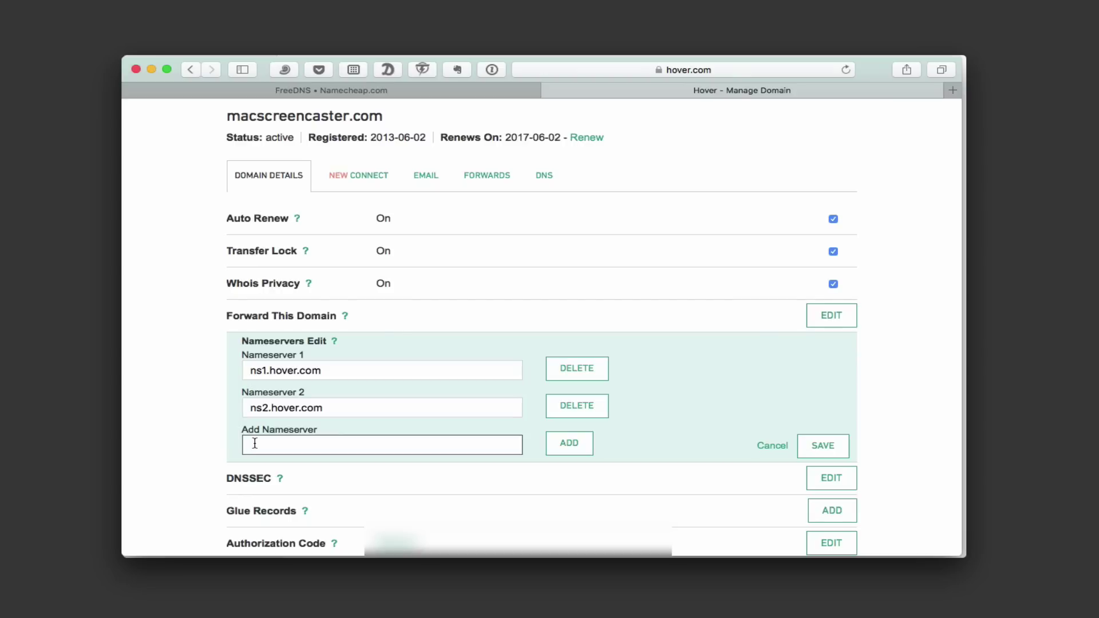
type("freedns1.registrar-servers.com")
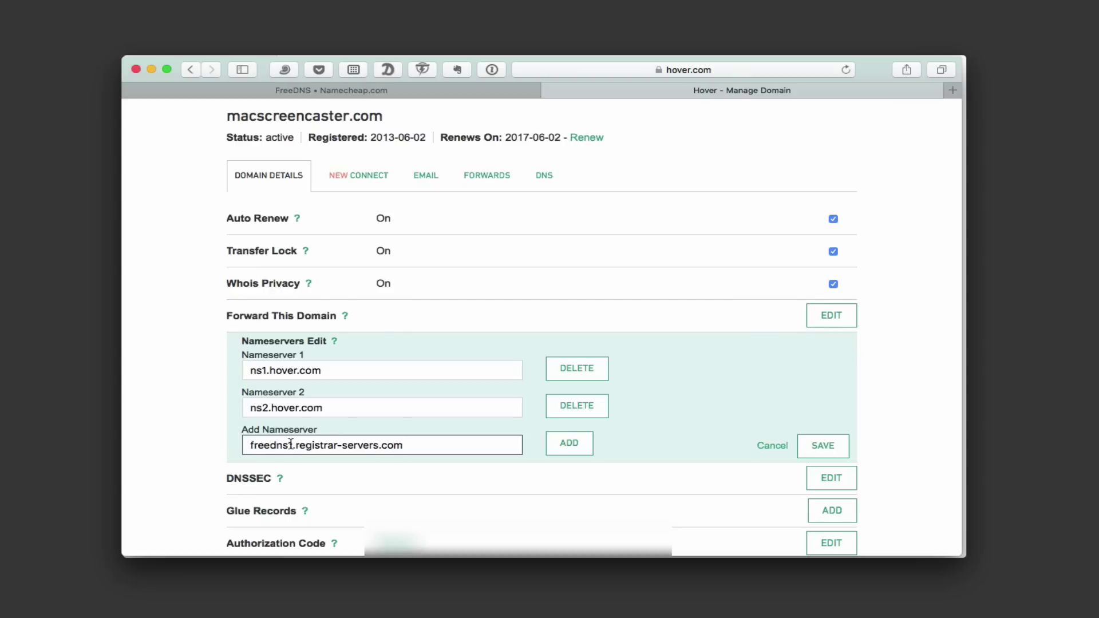
left_click(574, 446)
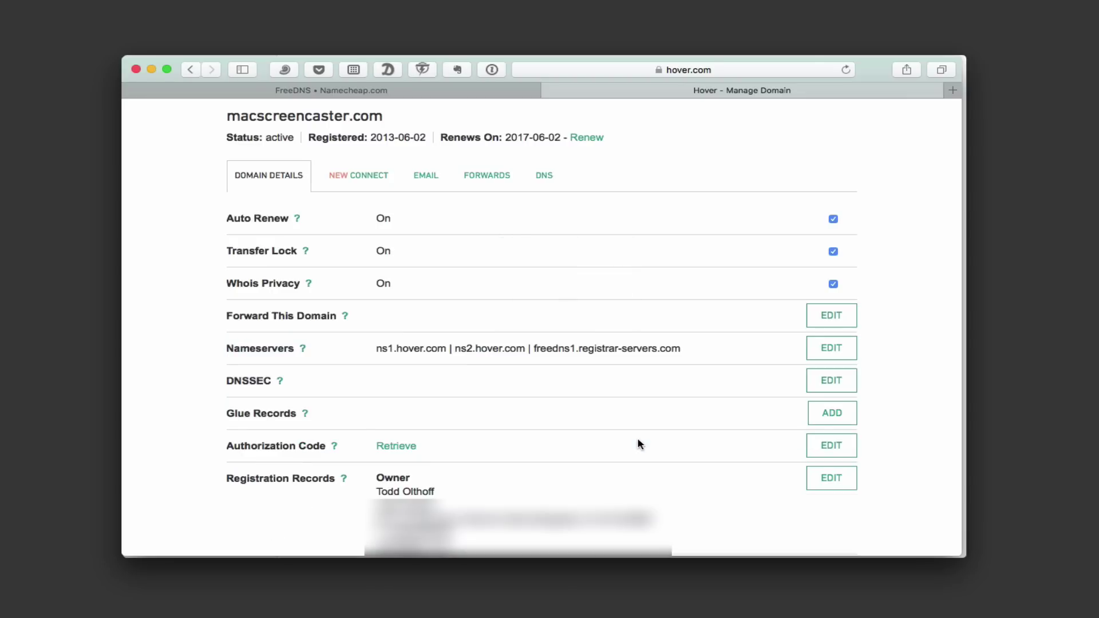
Delete ns2.hover.com from the domain's nameservers
left_click(820, 354)
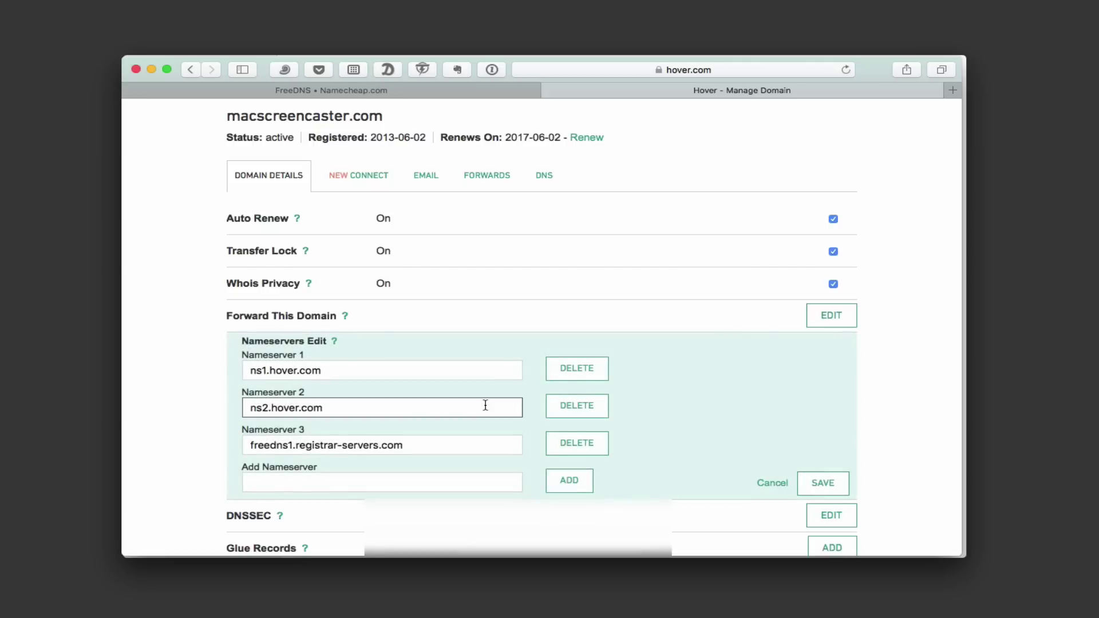
left_click(571, 409)
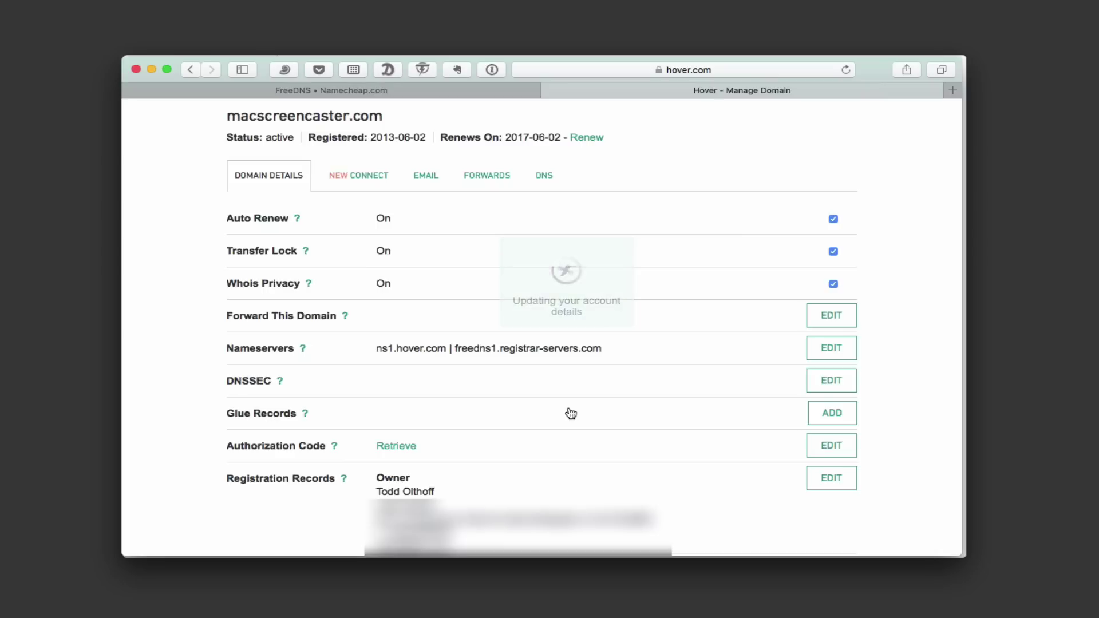
Try to delete ns1.hover.com from the domain's nameservers
left_click(827, 350)
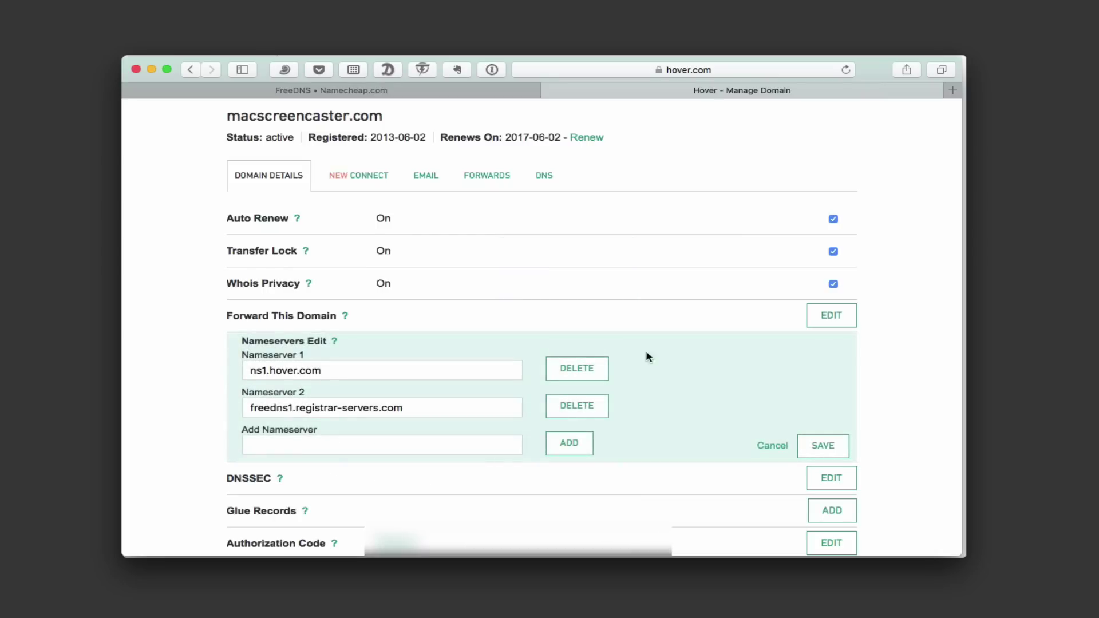
left_click(572, 365)
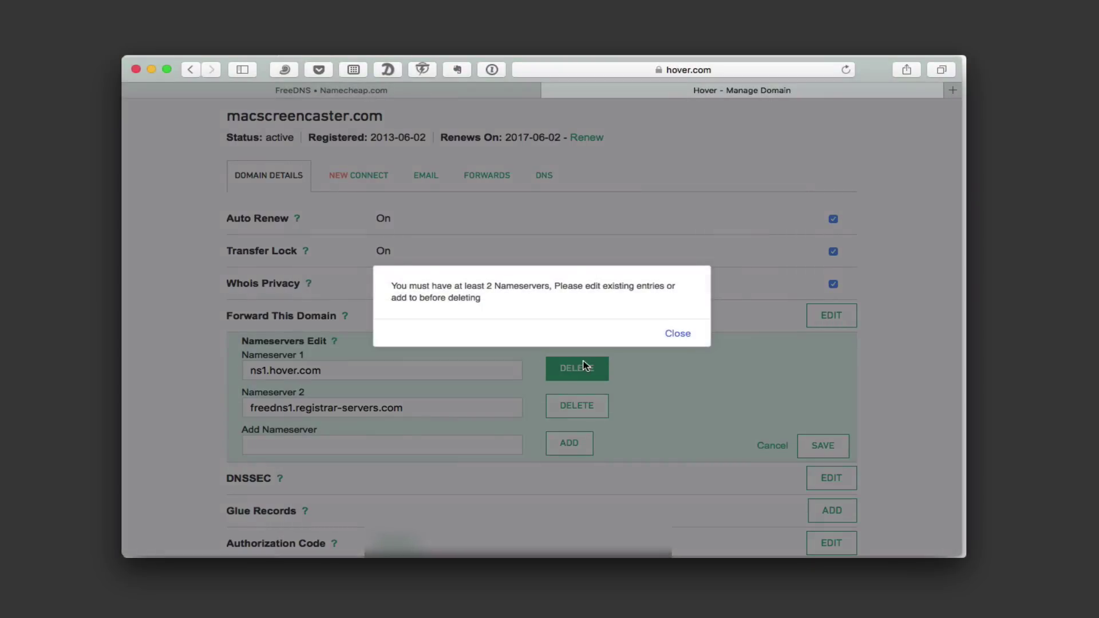
left_click(677, 334)
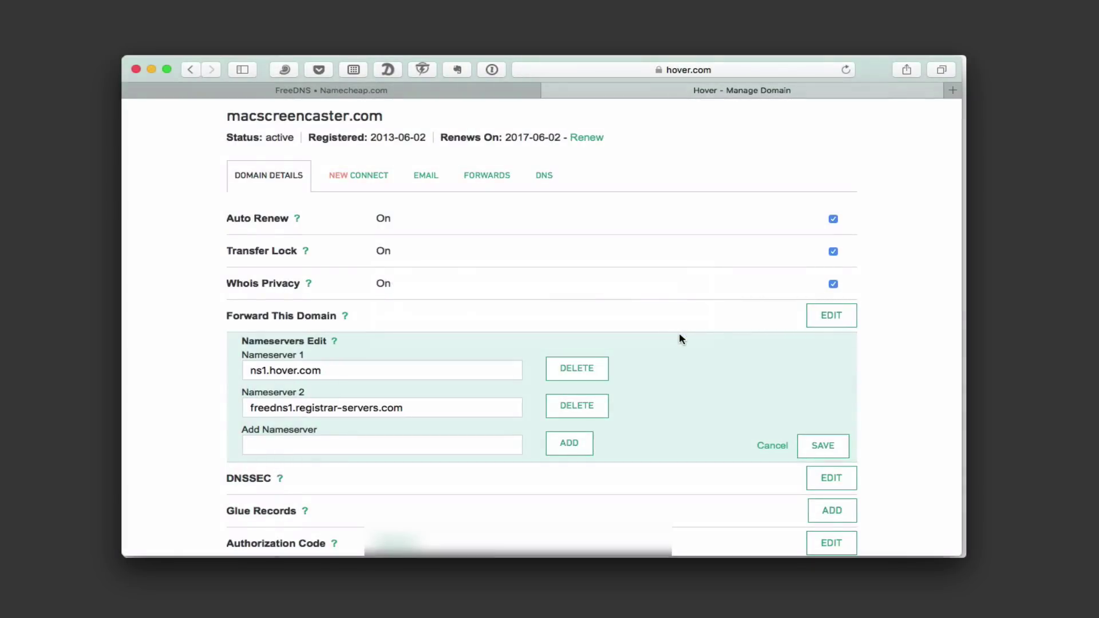
Add freedns2.registrar-servers.com as a nameserver for macscreencaster.com
left_click(268, 442)
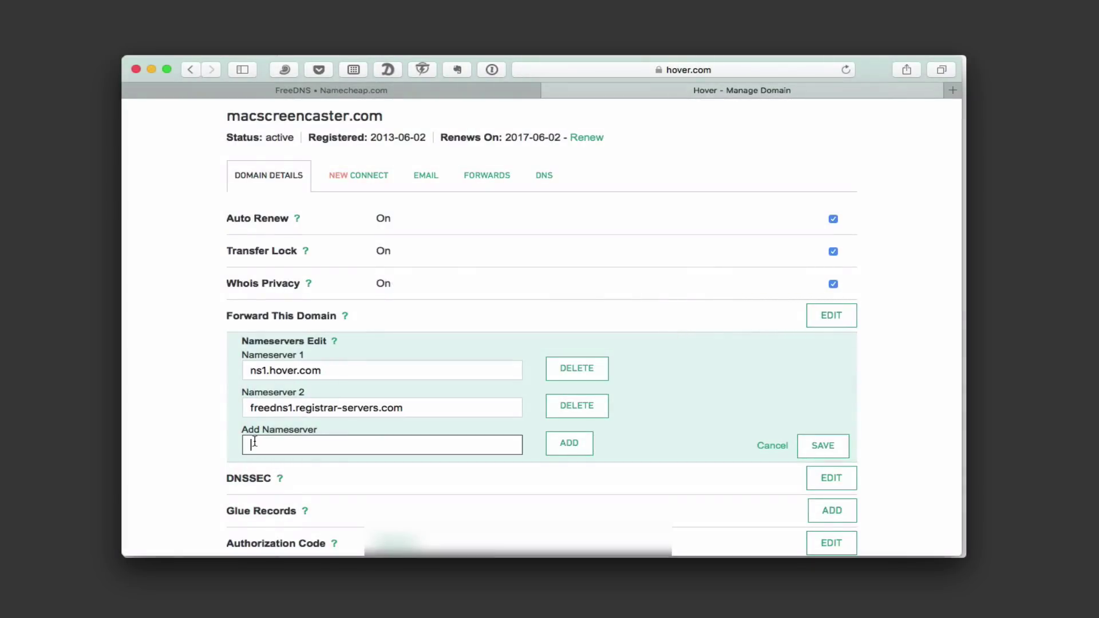
type("freedns1.registrar-servers.com")
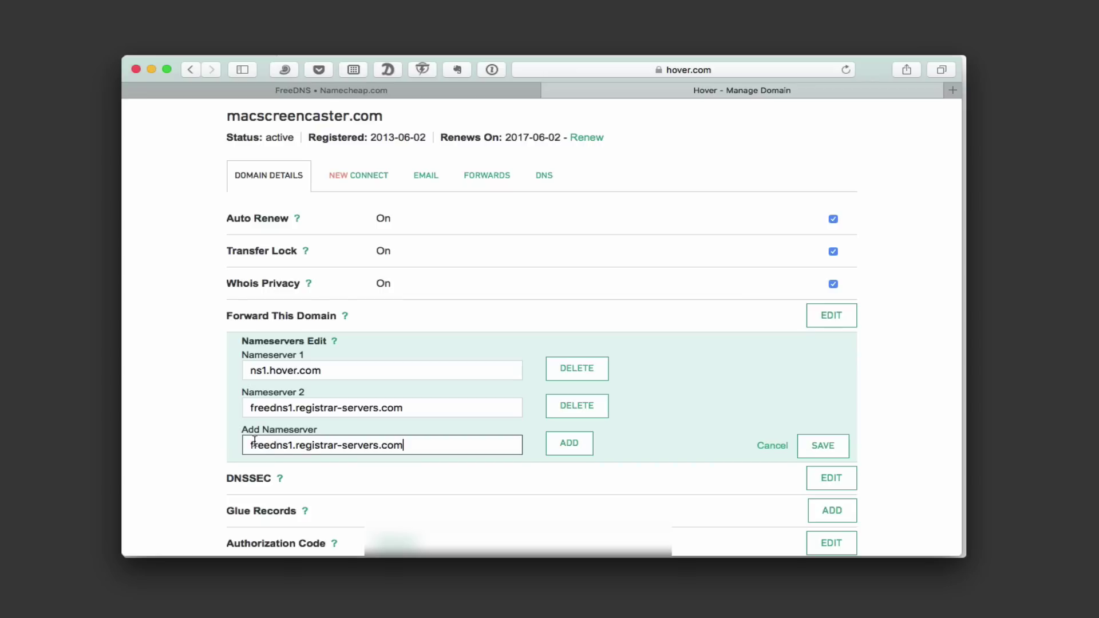
left_click(292, 444)
key("BackSpace")
type("2")
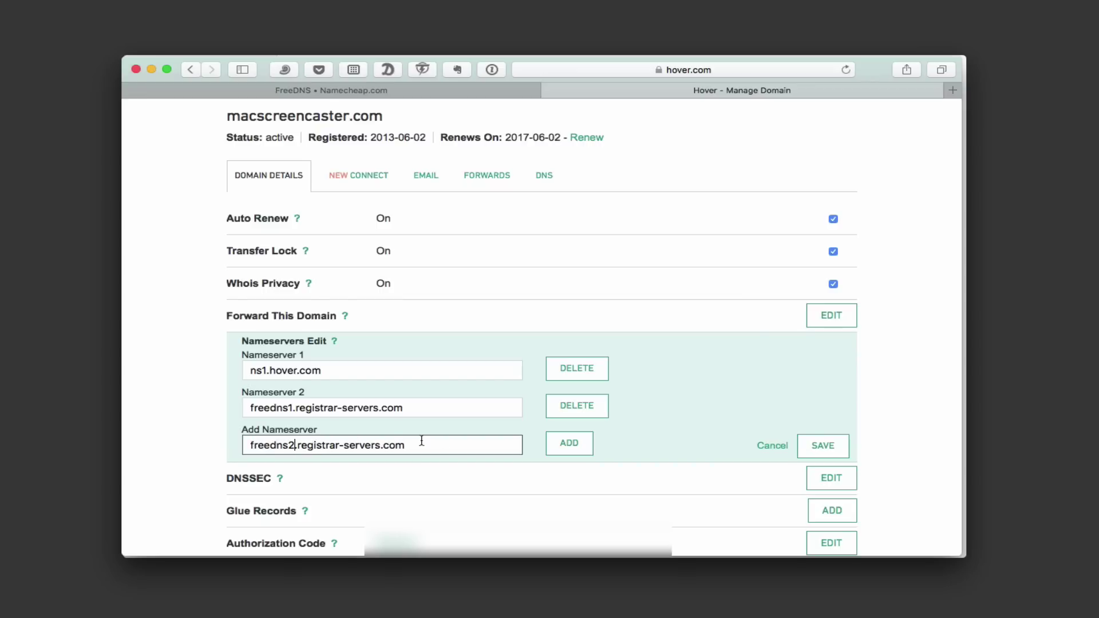
left_click(570, 451)
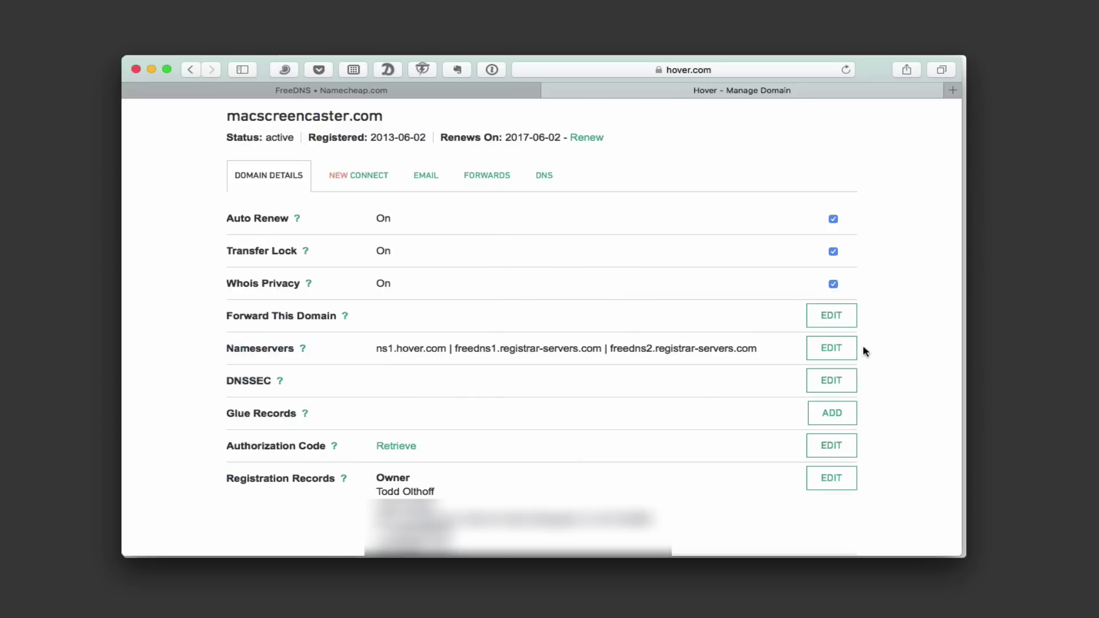
Delete ns1.hover.com from the nameservers of macscreencaster.com
left_click(836, 354)
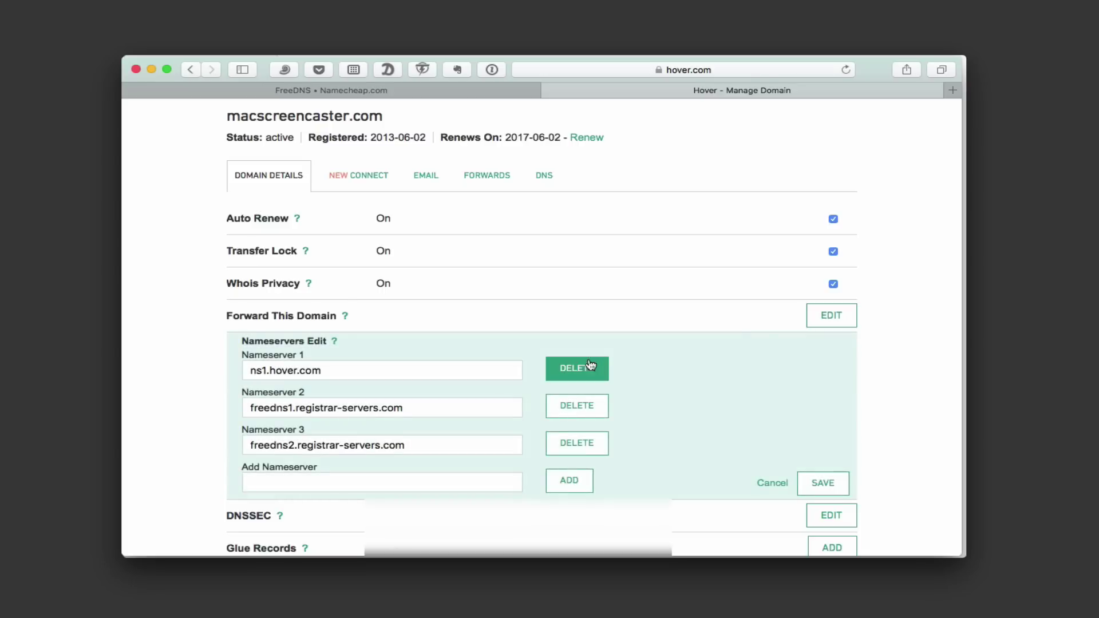
left_click(578, 371)
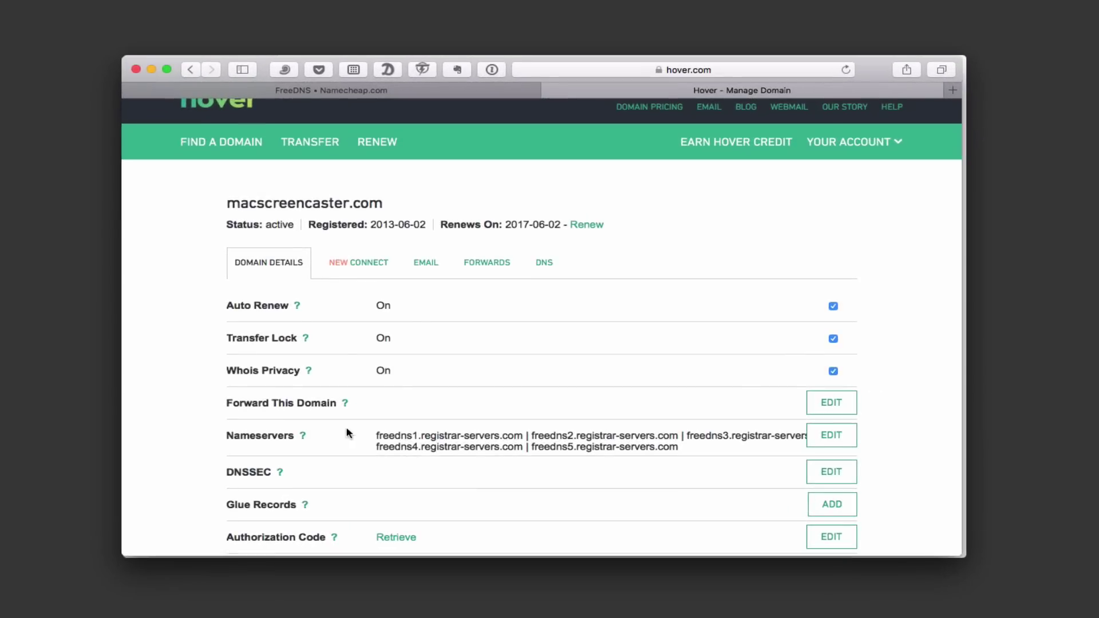
Return to the Namecheap FreeDNS results and open the management page for macscreencaster.com
left_click(373, 91)
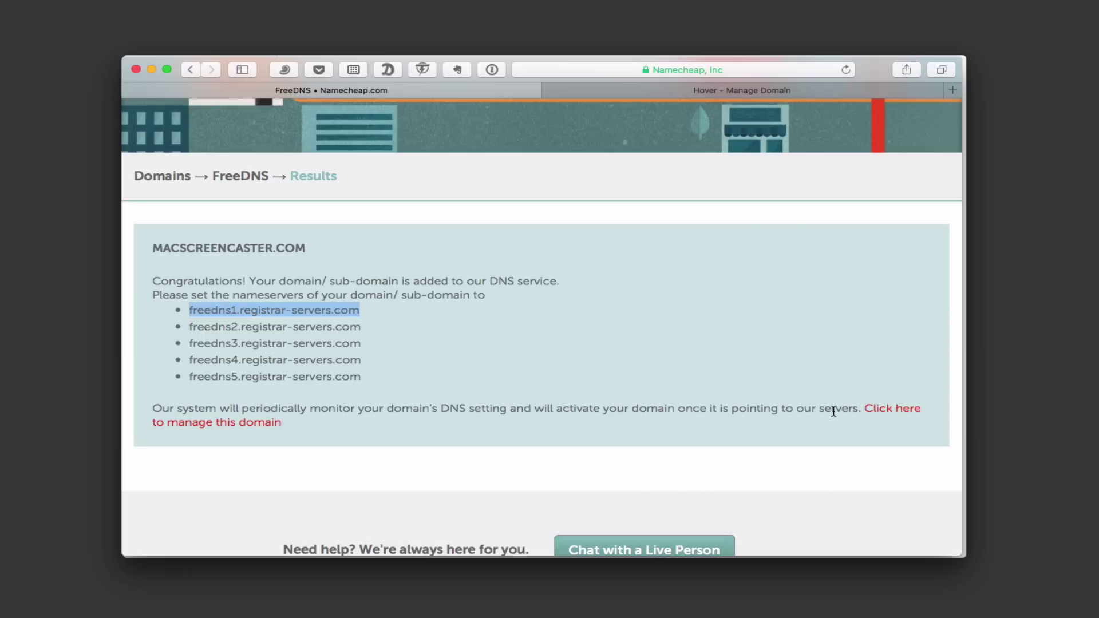
scroll(829, 419, "down", 2)
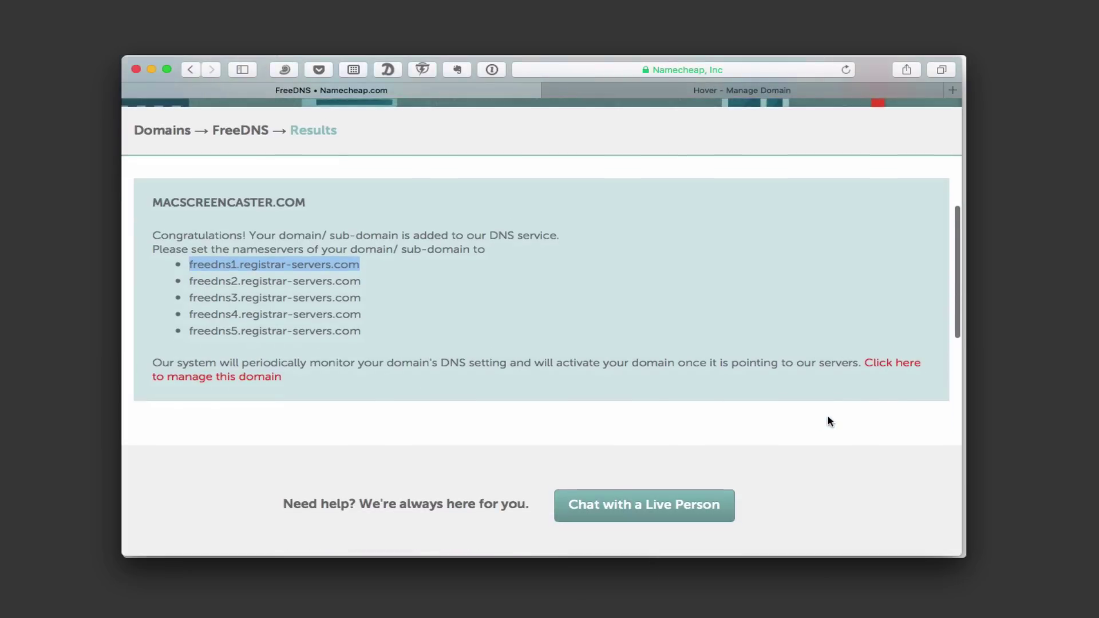
left_click(683, 91)
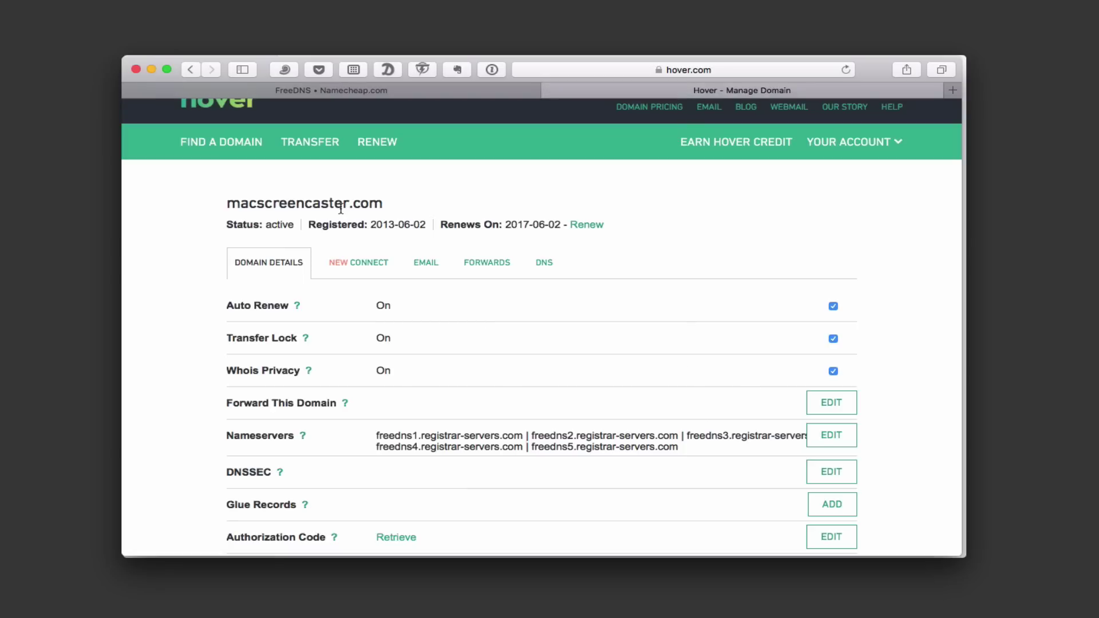
left_click(385, 96)
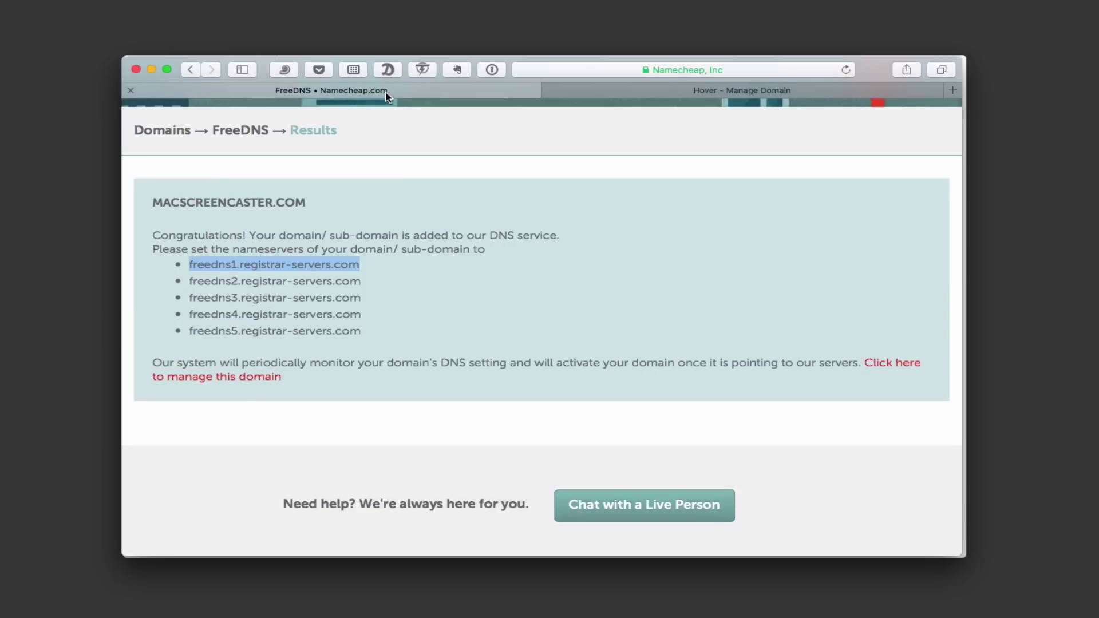
left_click(897, 367)
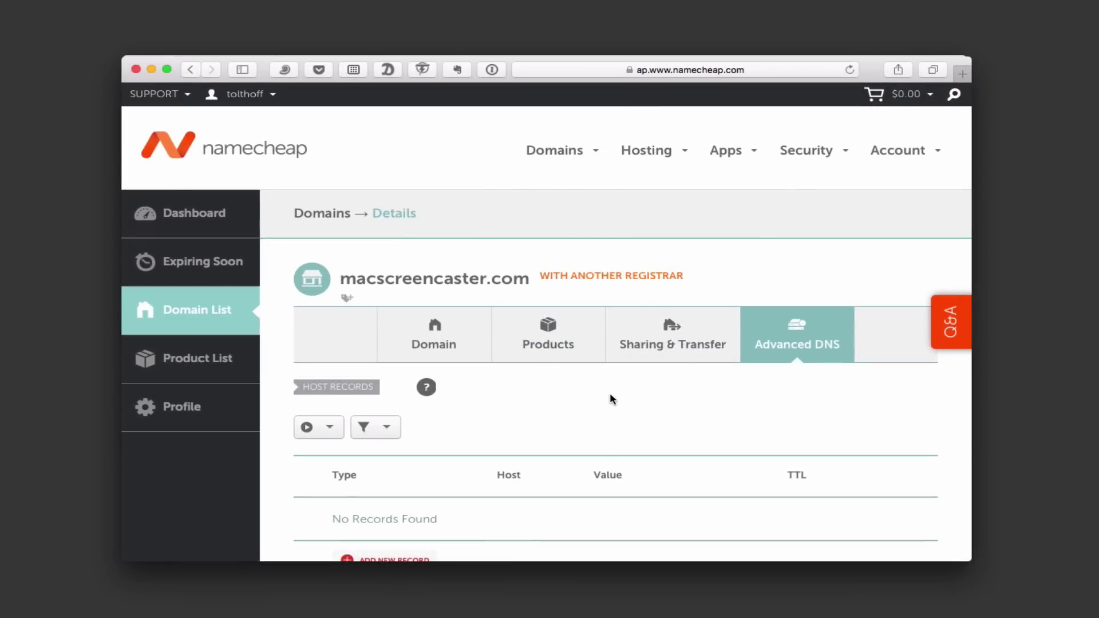
Enable Dynamic DNS in the advanced DNS settings of macscreencaster.com
scroll(610, 395, "down", 5)
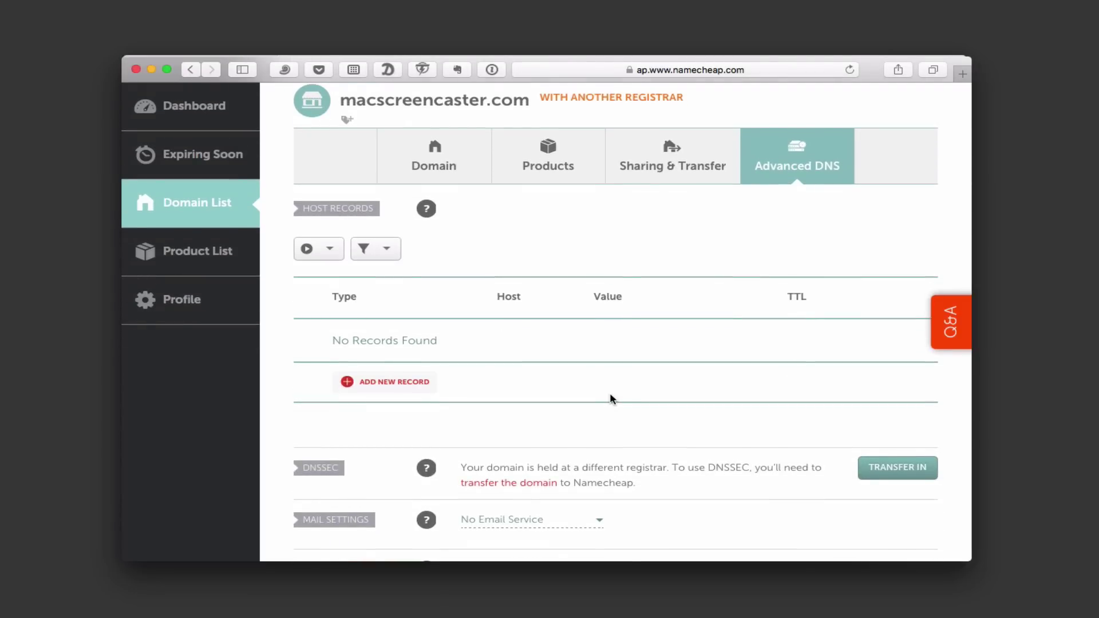
scroll(610, 397, "up", 3)
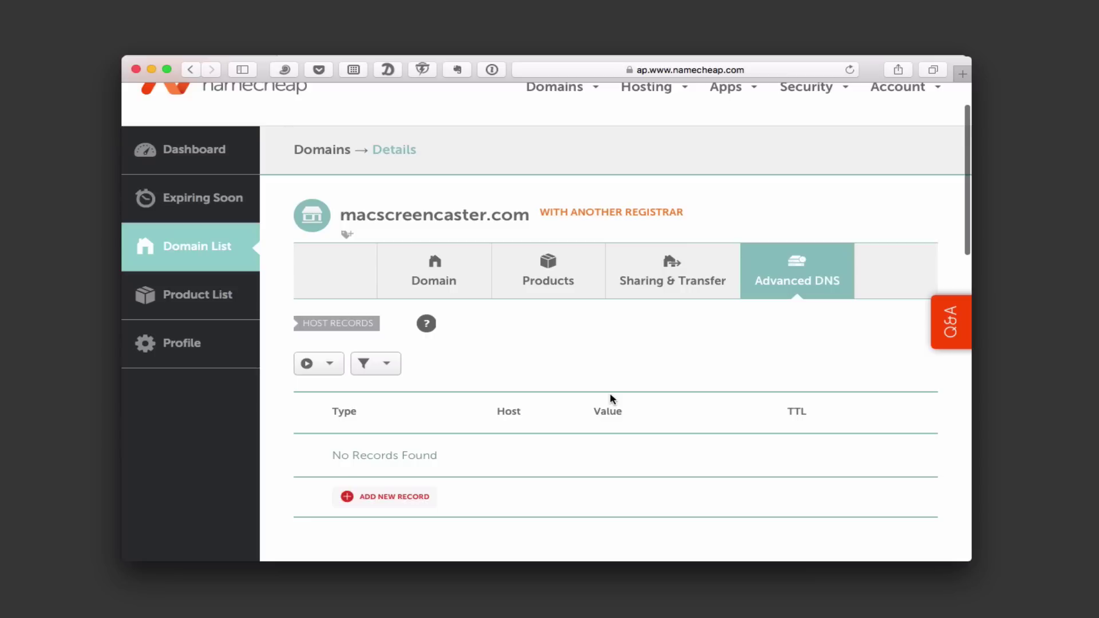
scroll(611, 396, "down", 10)
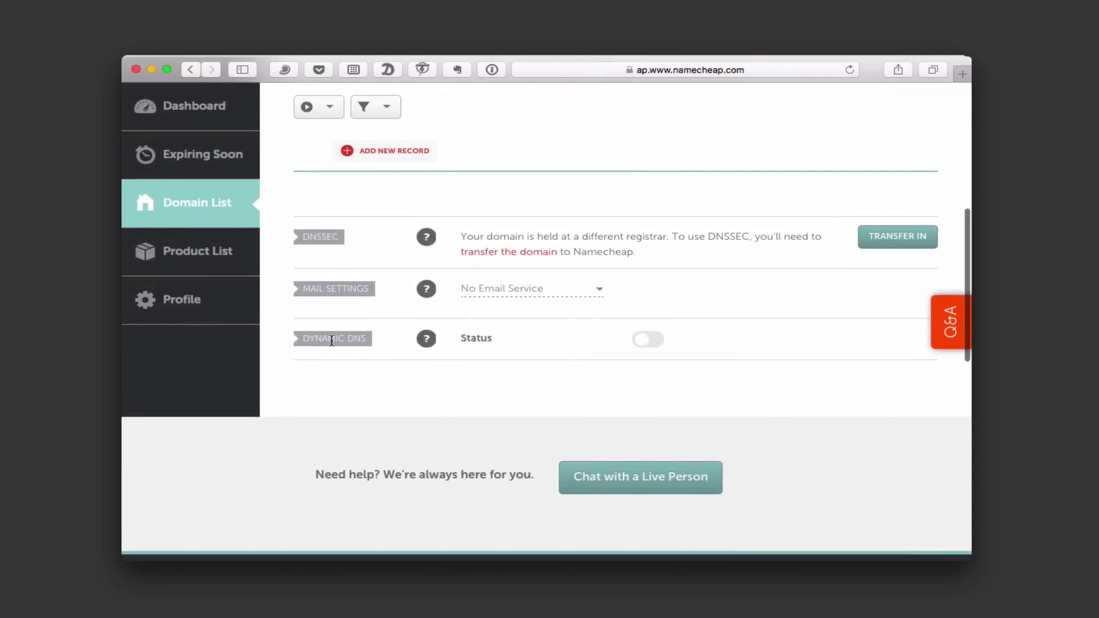
left_click(656, 344)
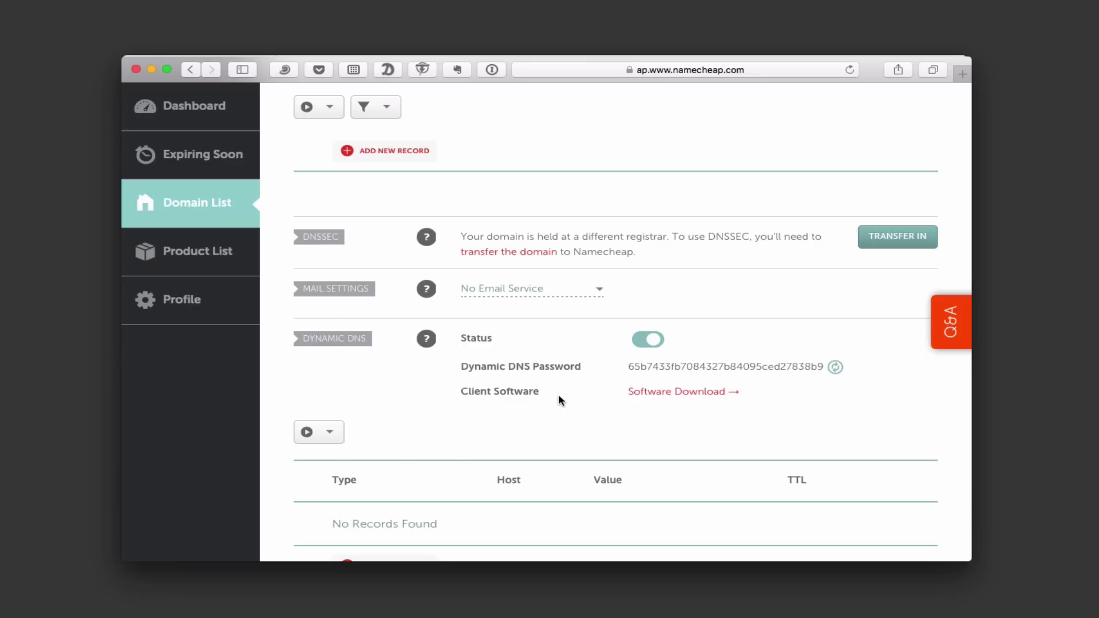
Add an A + Dynamic DNS Record with host @ and IP address 10.0.1.3, and save it
scroll(559, 397, "down", 4)
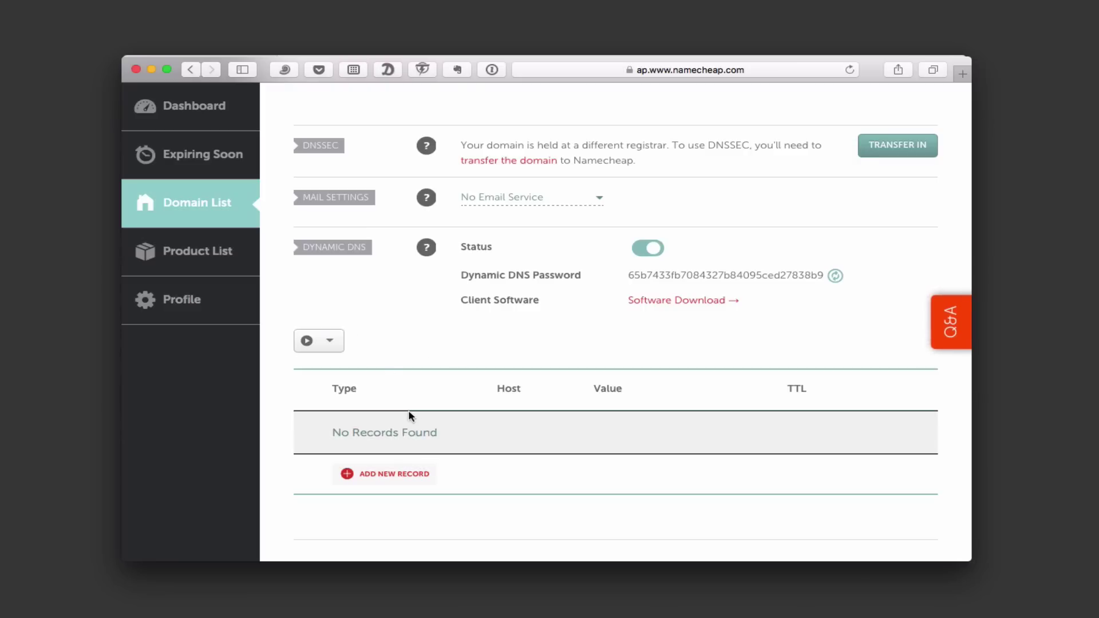
left_click(367, 479)
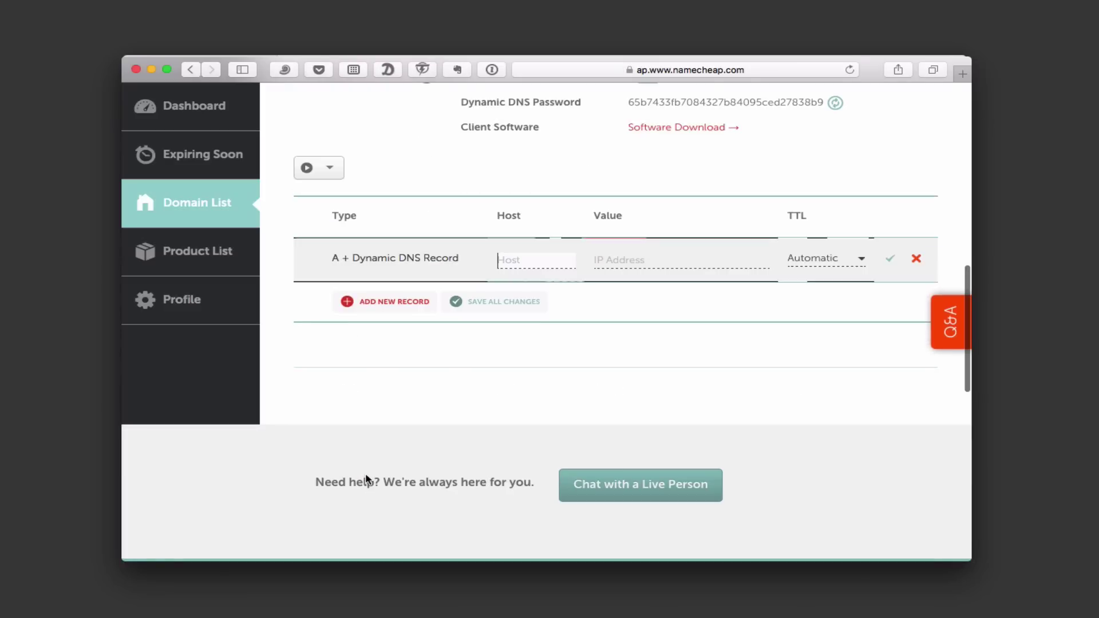
scroll(505, 380, "down", 2)
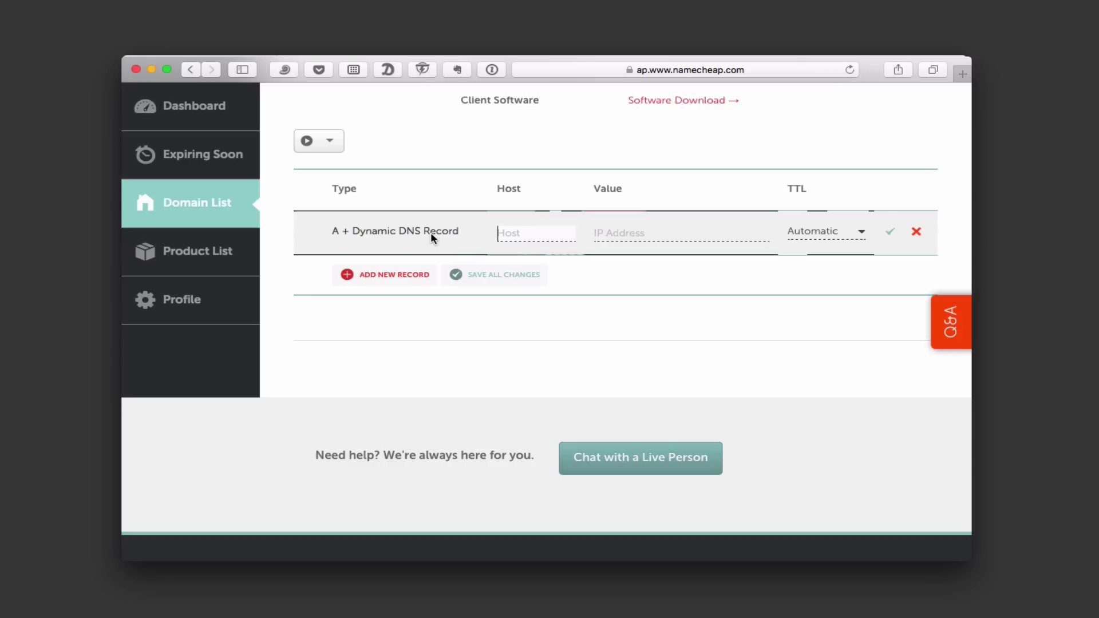
type("@")
left_click(595, 233)
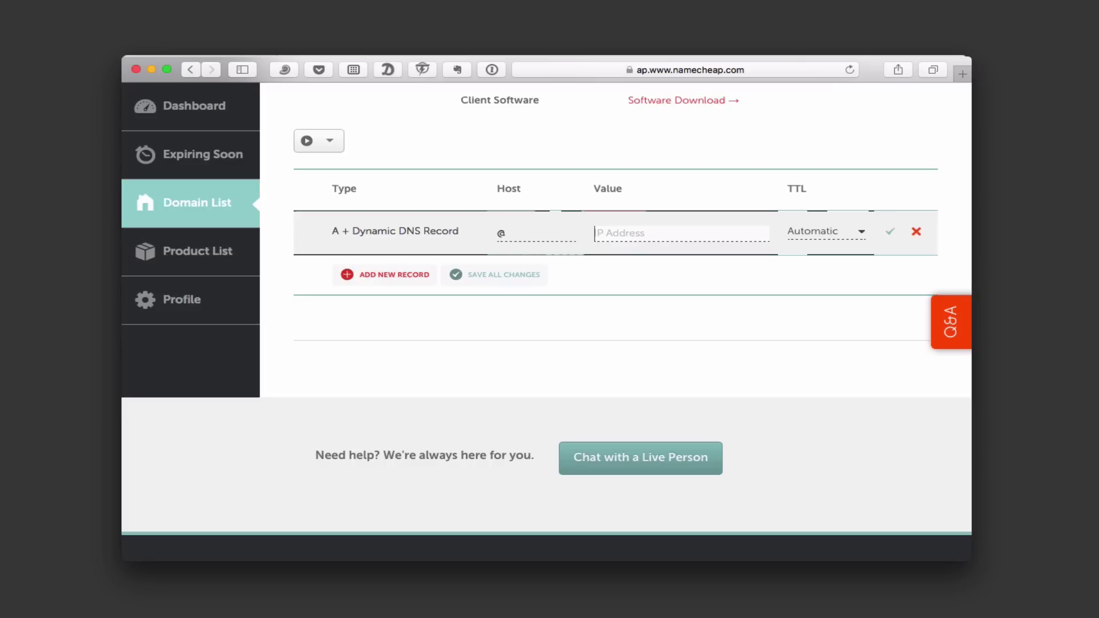
type("10.0.1.3")
left_click(500, 276)
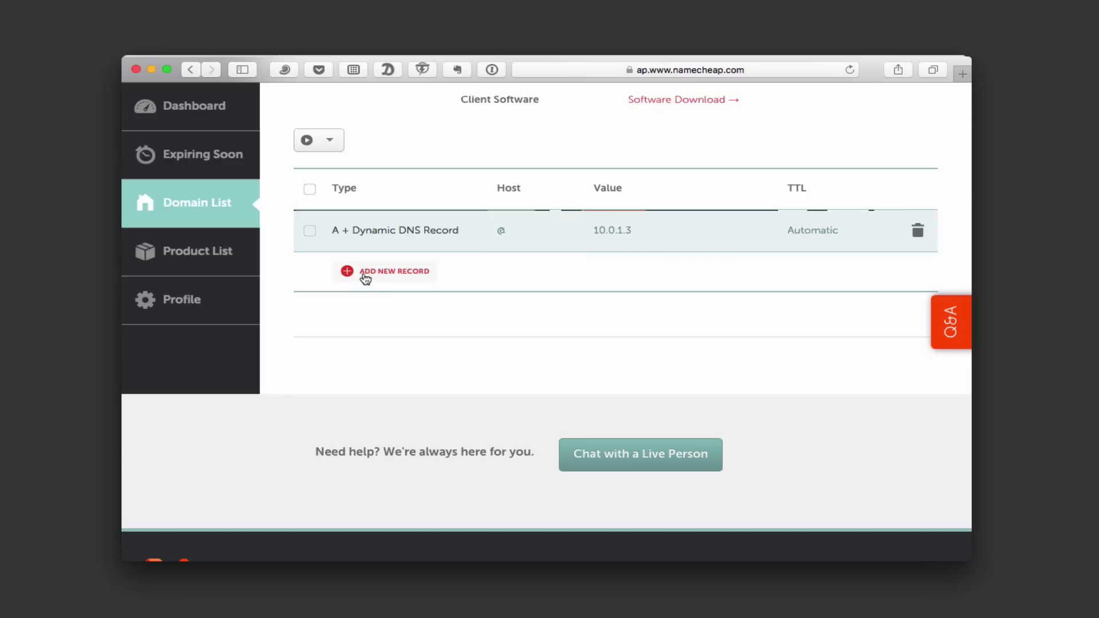
Add a second A + Dynamic DNS Record with host server and IP address 10.0.1.3, and save it
left_click(375, 271)
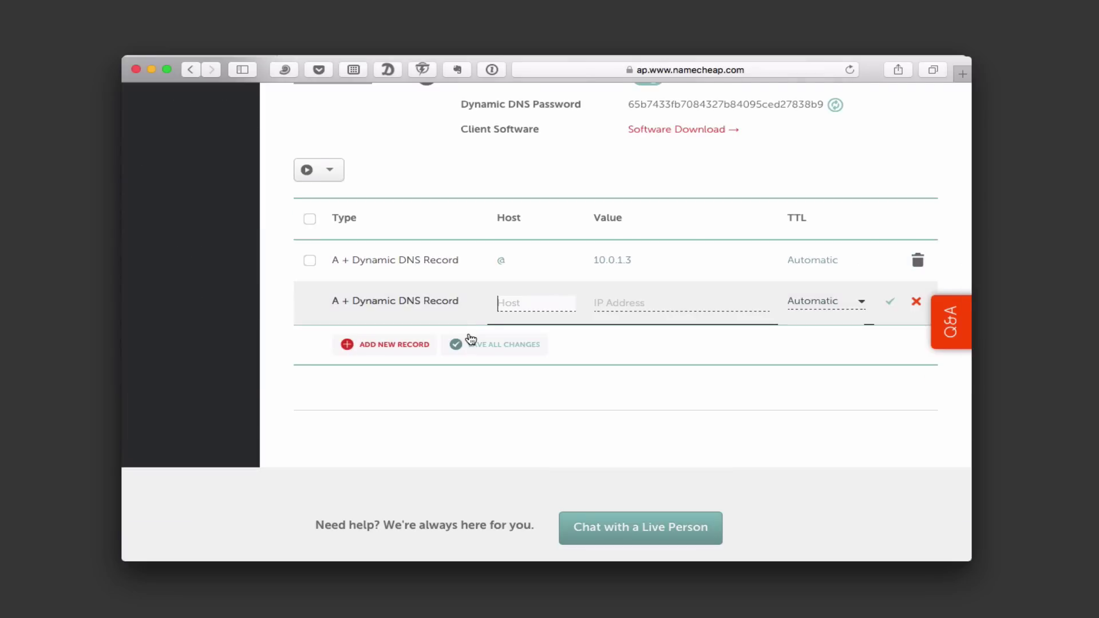
type("server")
key("Tab")
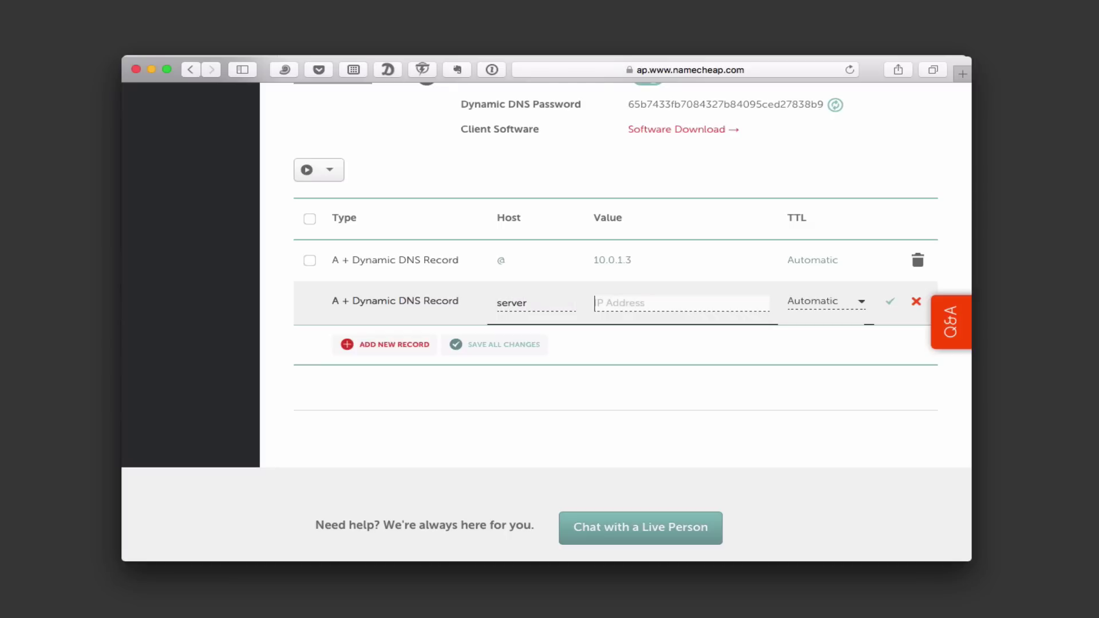
type("10.0.1.3")
left_click(471, 346)
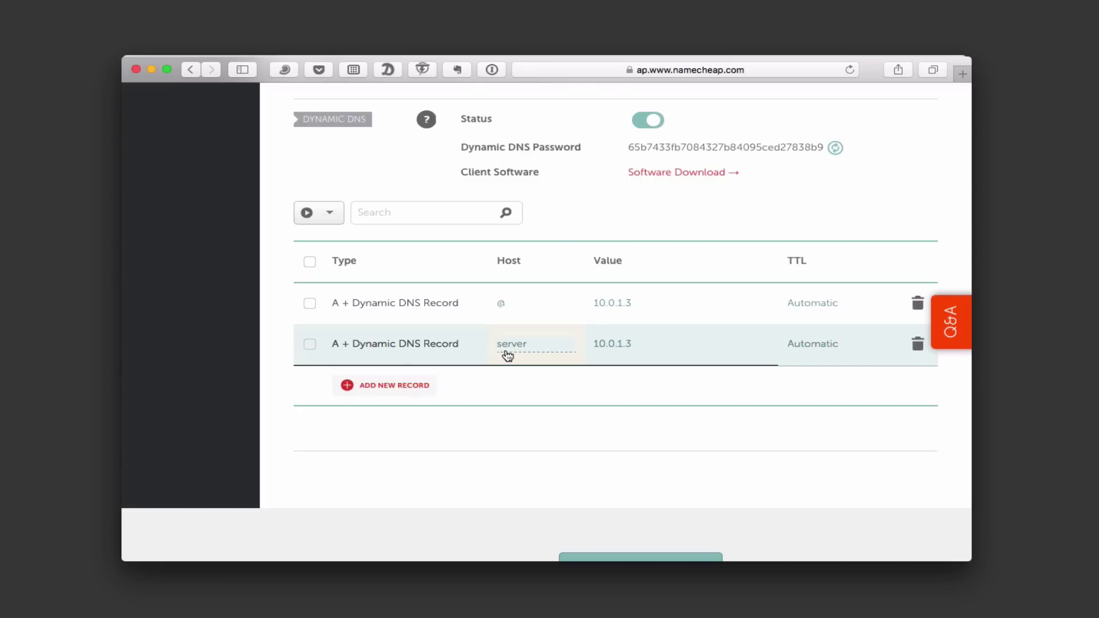
Look over the NC DNS Updater repository on GitHub and the IP Monitor page in the App Store
scroll(507, 355, "up", 5)
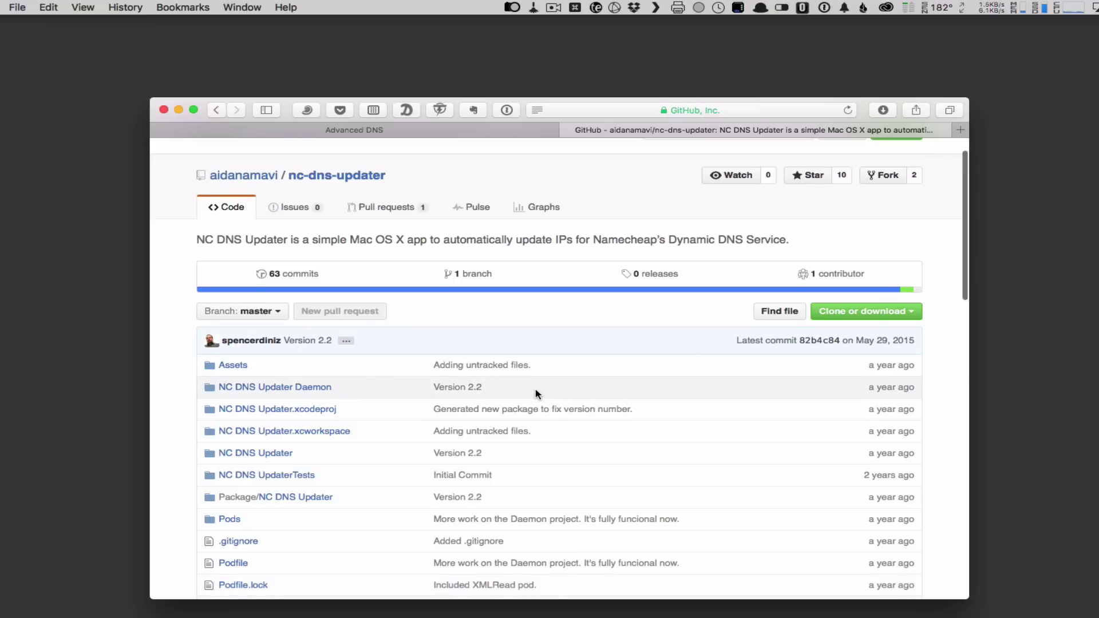
scroll(537, 394, "down", 3)
scroll(536, 392, "up", 3)
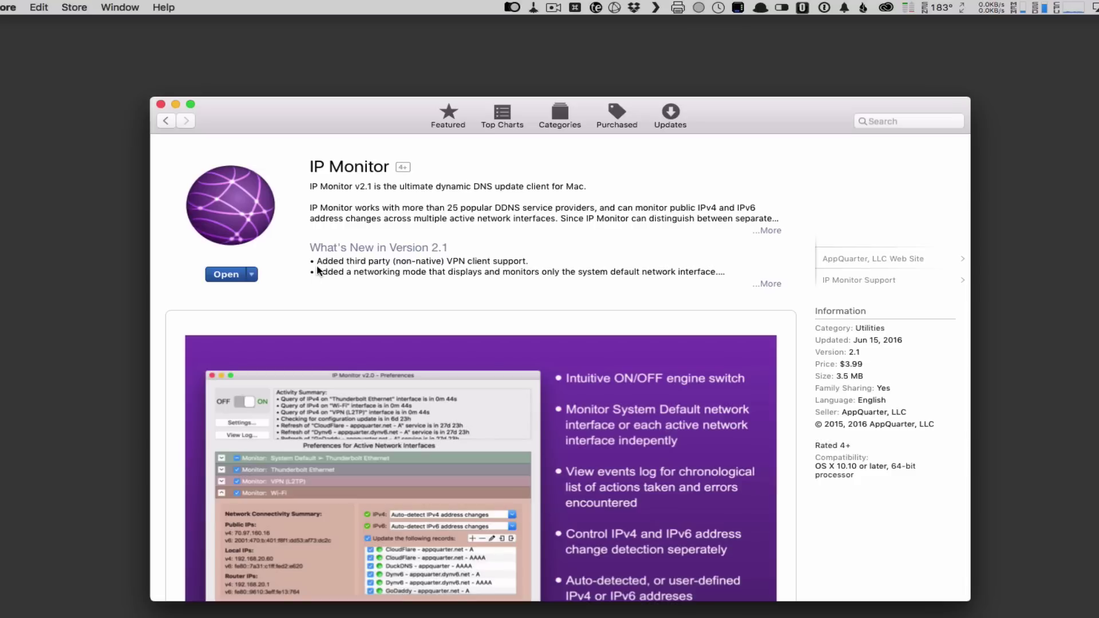
left_click(177, 105)
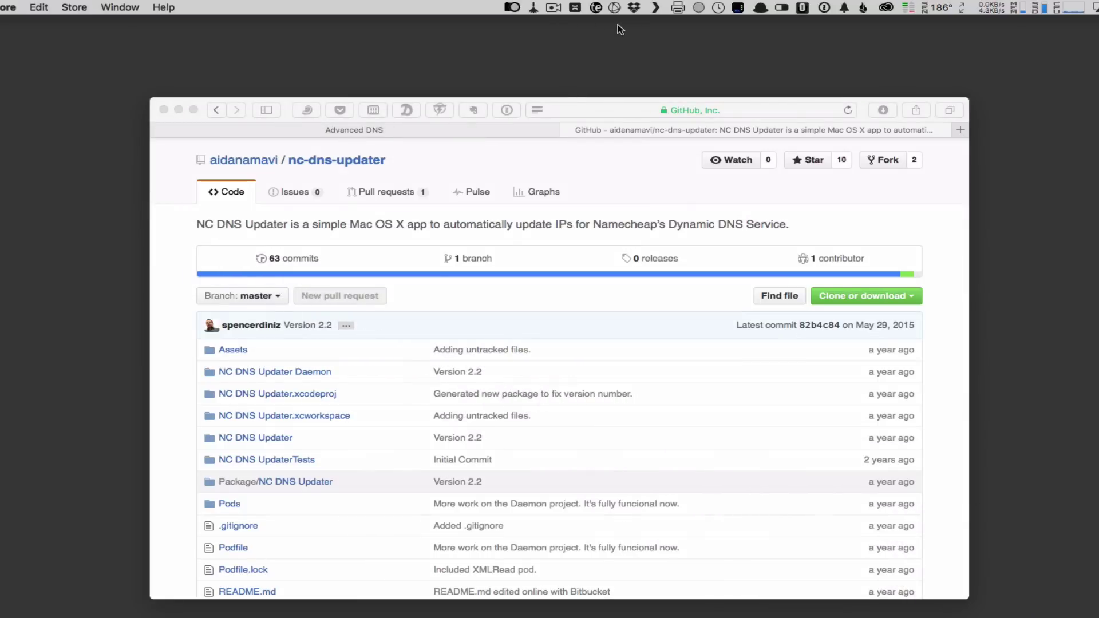
In IP Monitor's preferences, start a new service record named FreeDNS with NameCheap.com as the DDNS provider
left_click(614, 8)
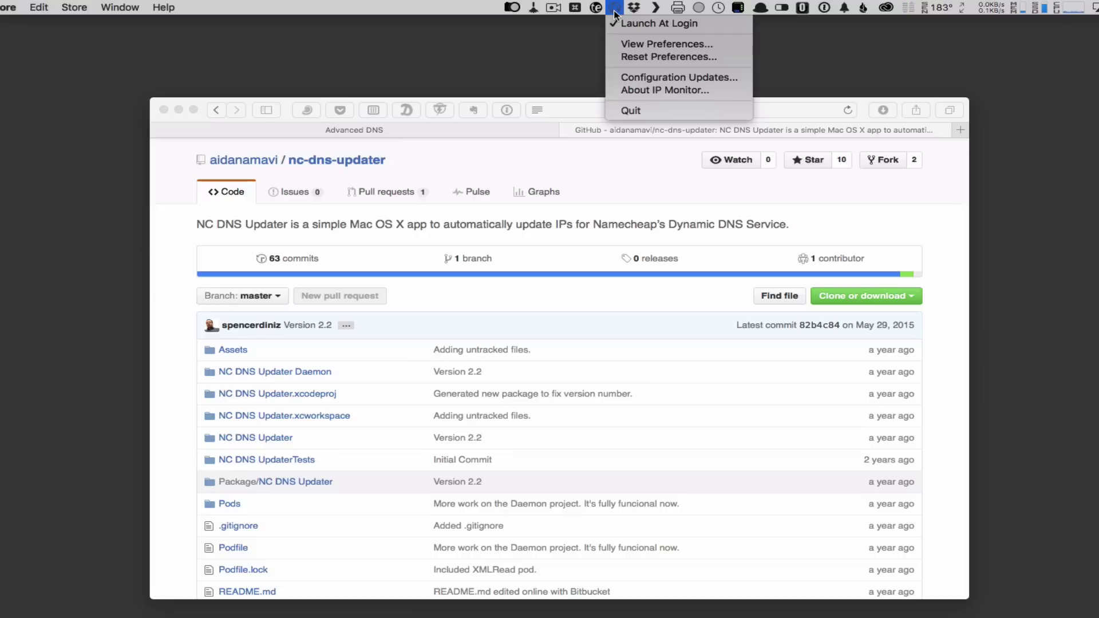
left_click(656, 43)
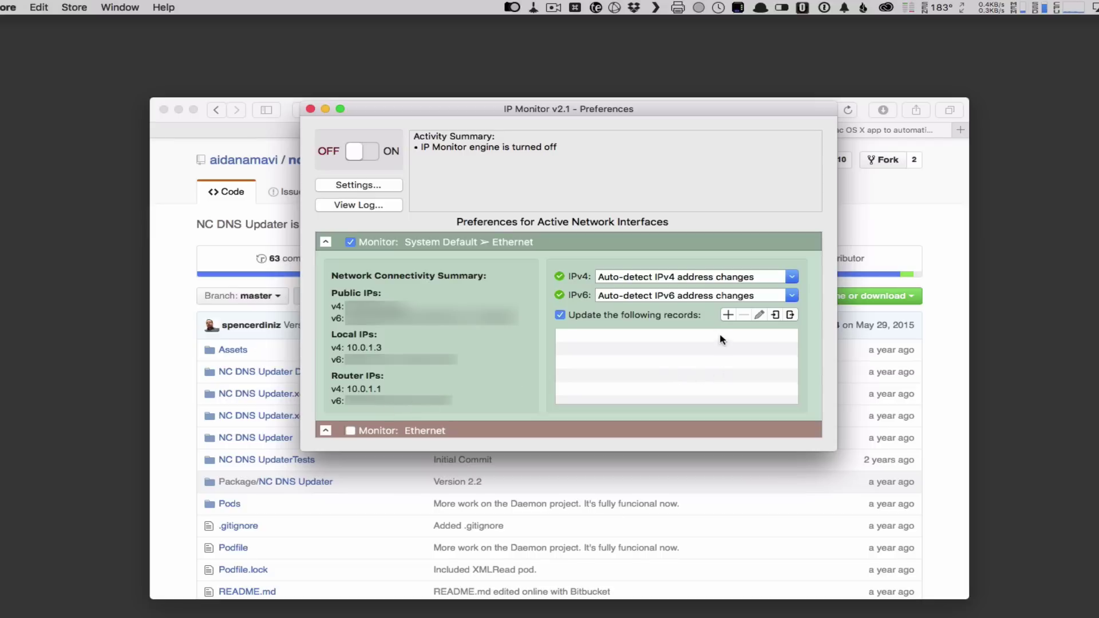
left_click(728, 314)
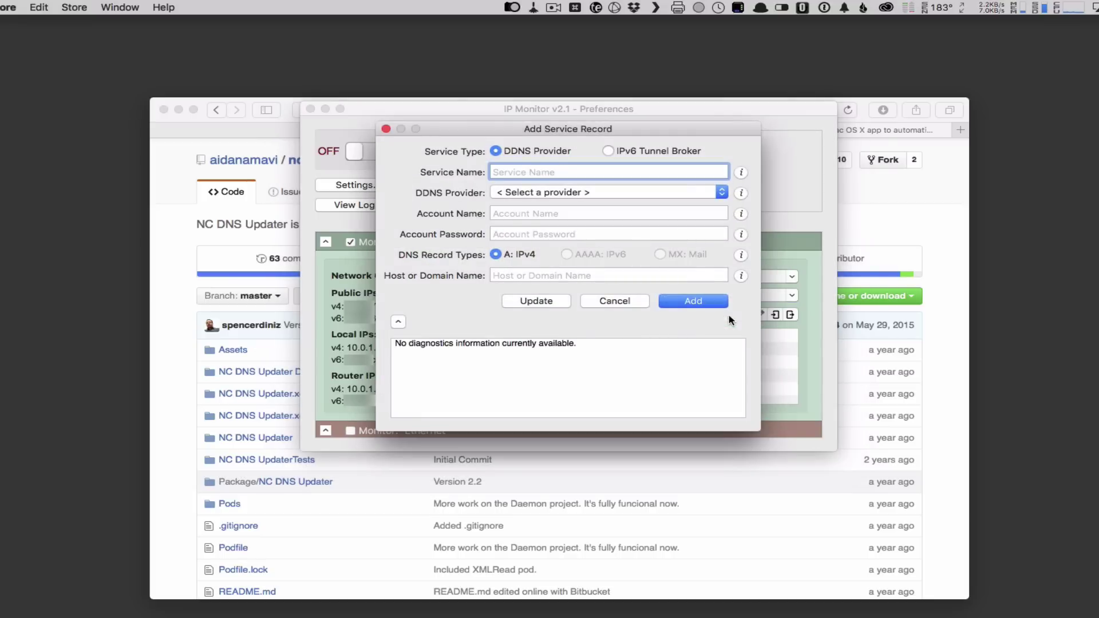
type("FreeDNS")
left_click(724, 192)
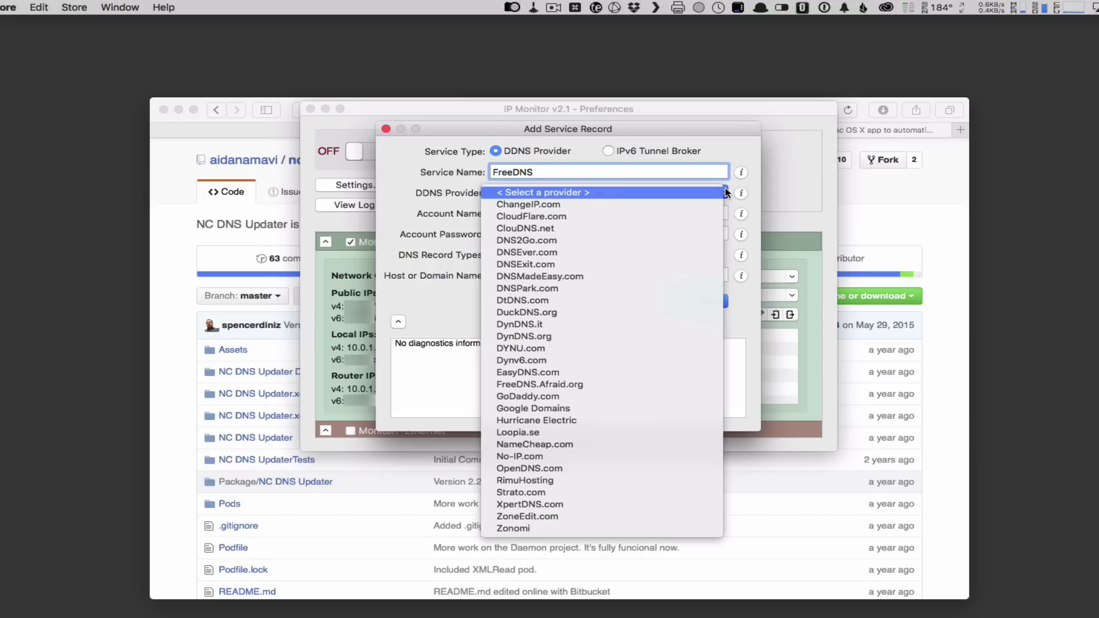
left_click(613, 445)
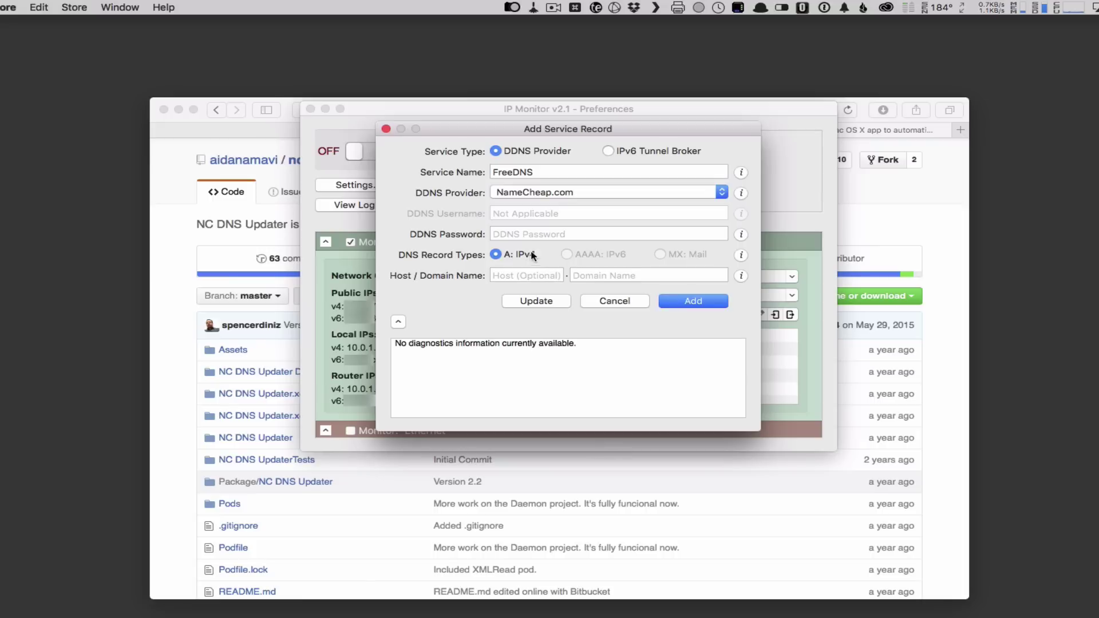
Enter the DDNS password and the domain name macscreencaster.com for the FreeDNS record, and add it
left_click(509, 234)
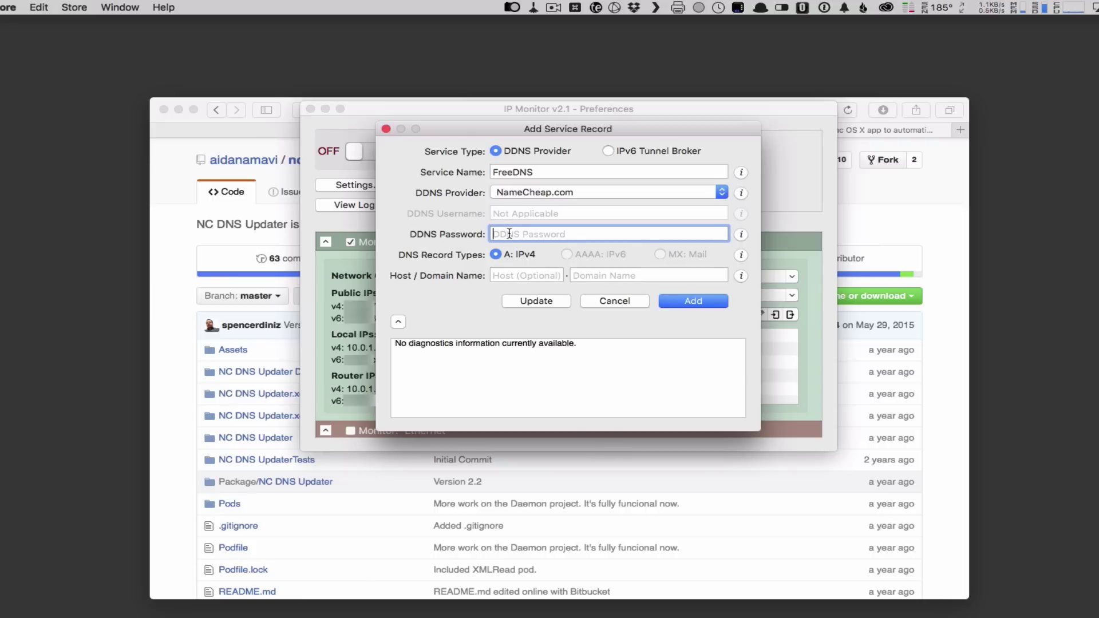
key("super+v")
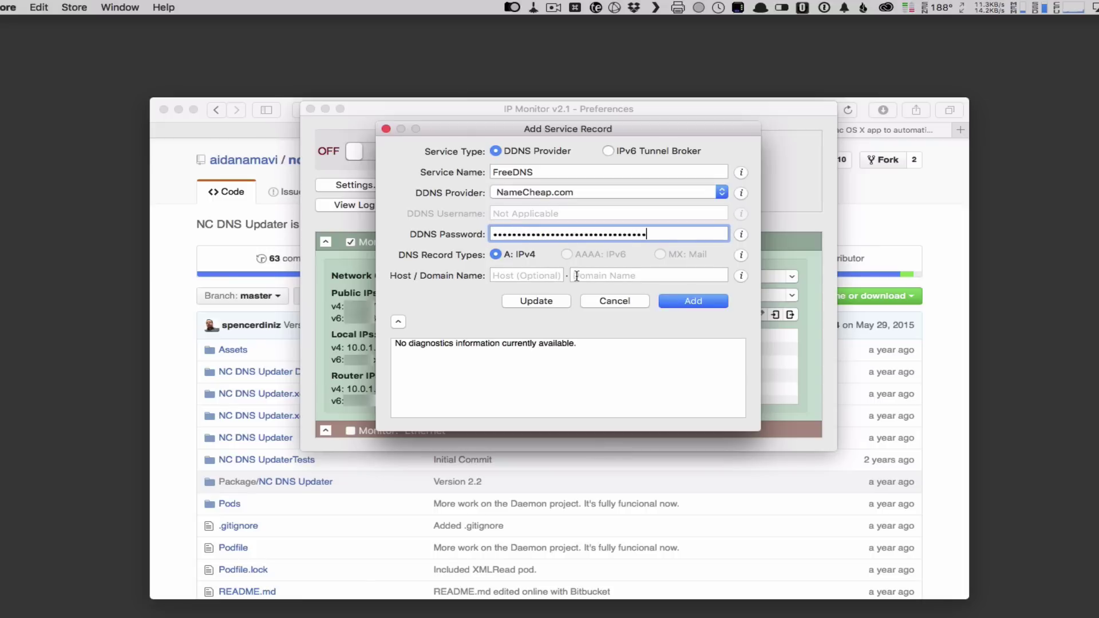
left_click(596, 277)
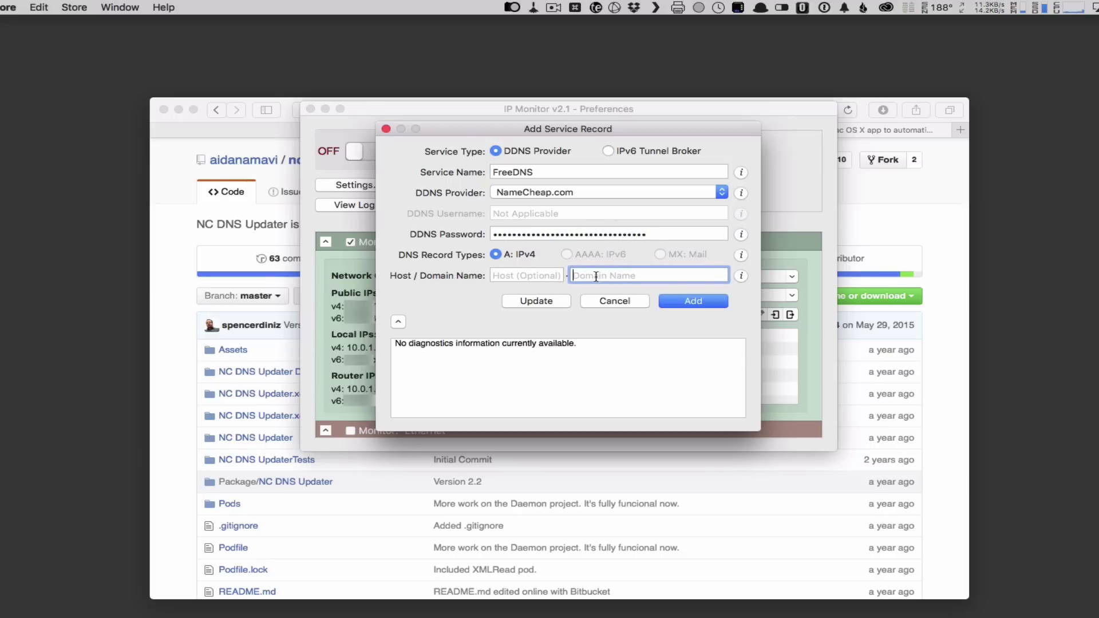
type("macscreencaster.com")
left_click(705, 301)
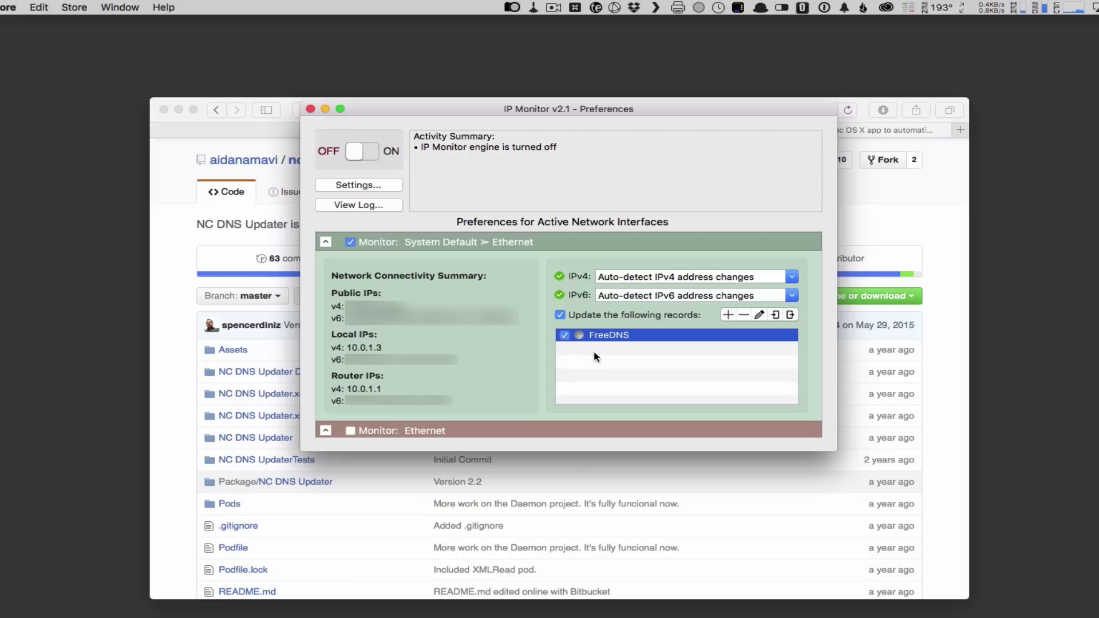
Turn on the IP Monitor engine, and return to Namecheap's Advanced DNS page in Safari to check the dynamic DNS records
left_click(375, 154)
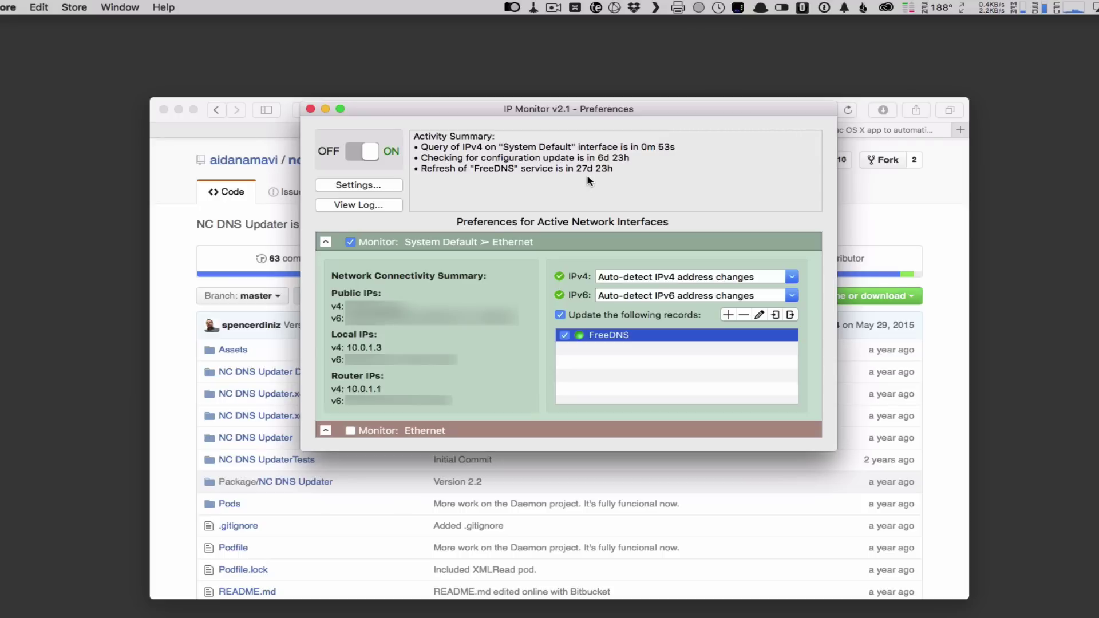
left_click(286, 116)
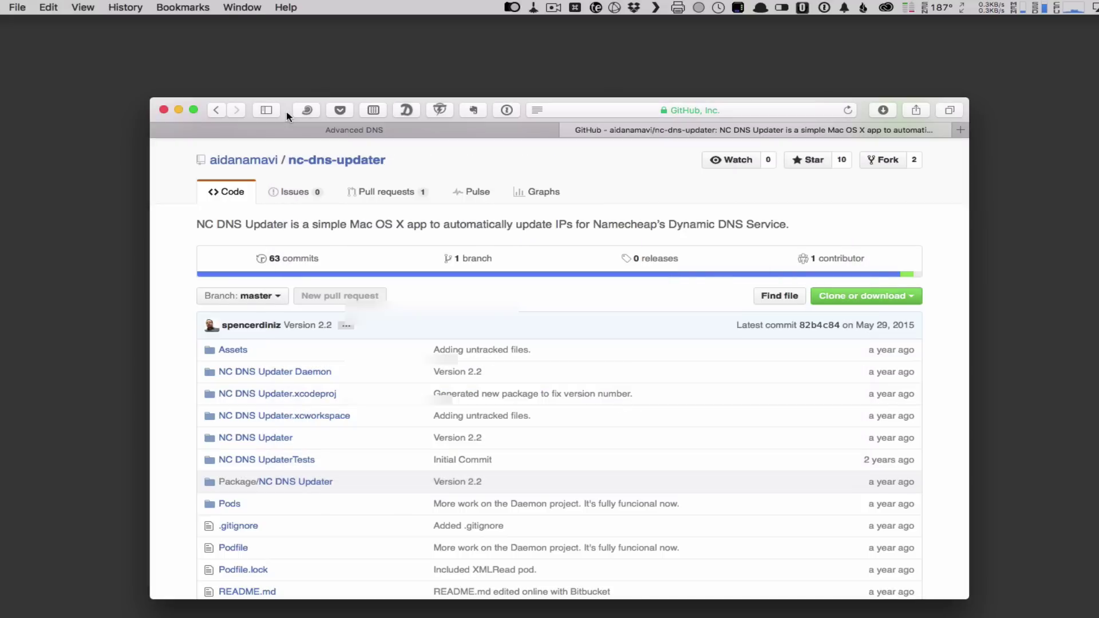
left_click(385, 136)
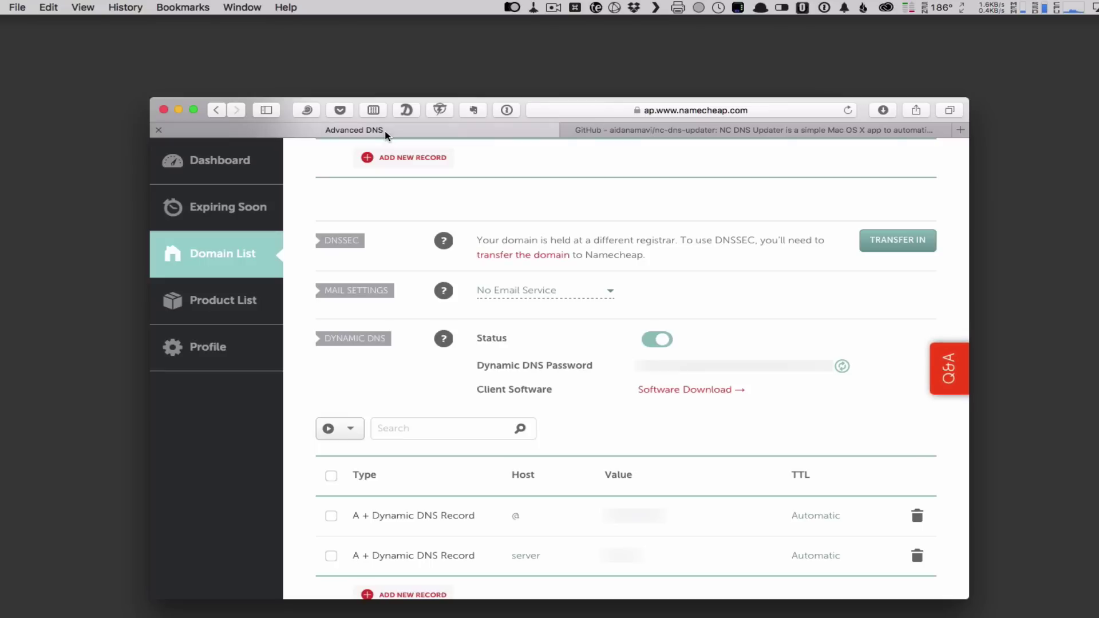